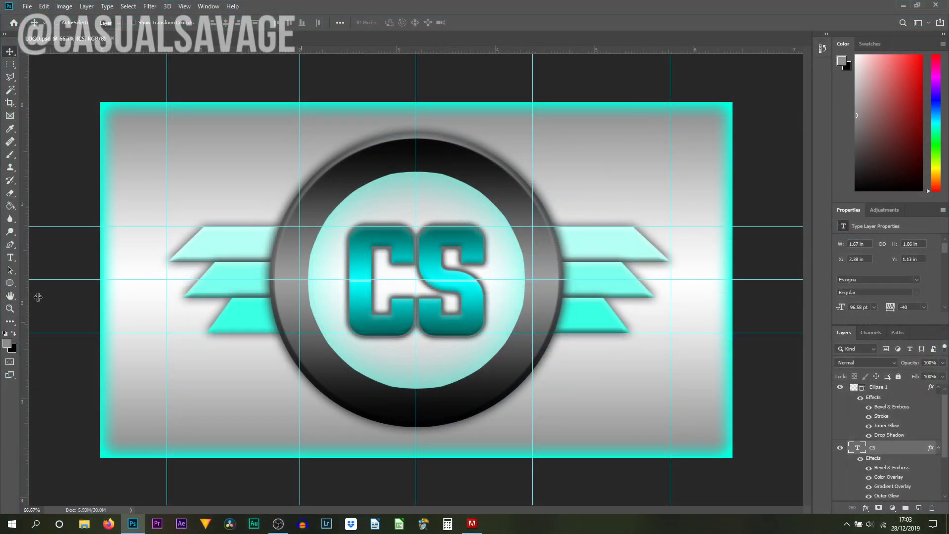
Remove the side vertical guides and all horizontal guides, keeping only the vertical centre guide.
left_click_drag(299, 325, 20, 325)
left_click_drag(533, 326, 544, 49)
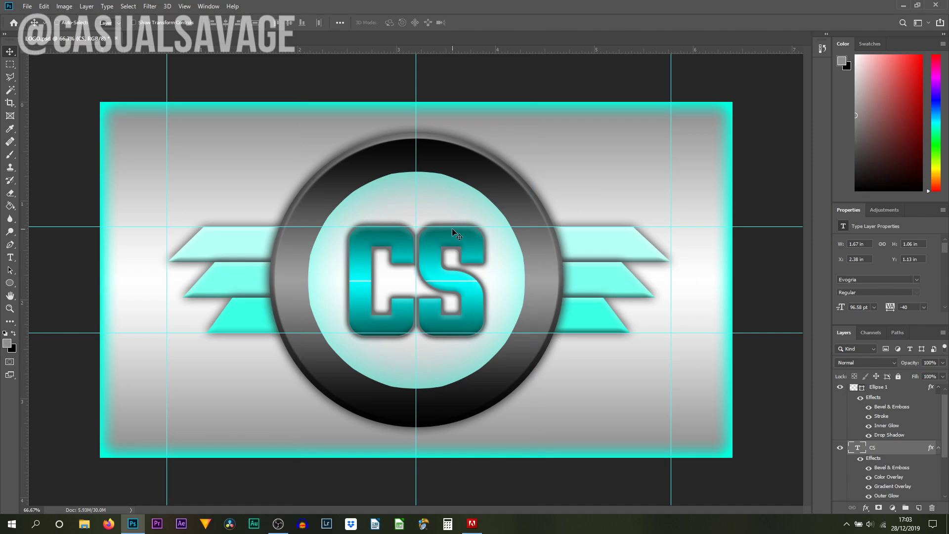
left_click_drag(454, 228, 492, 446)
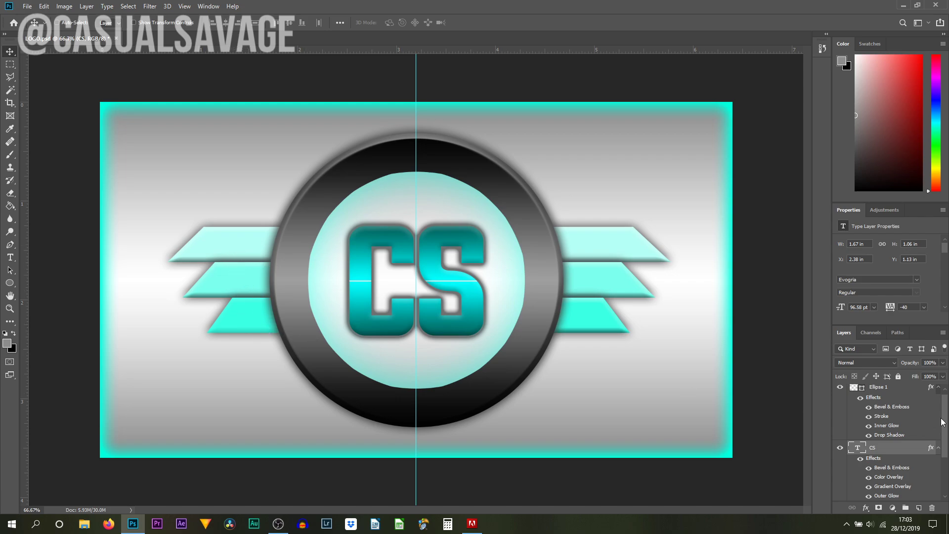
scroll(947, 418, "down", 4)
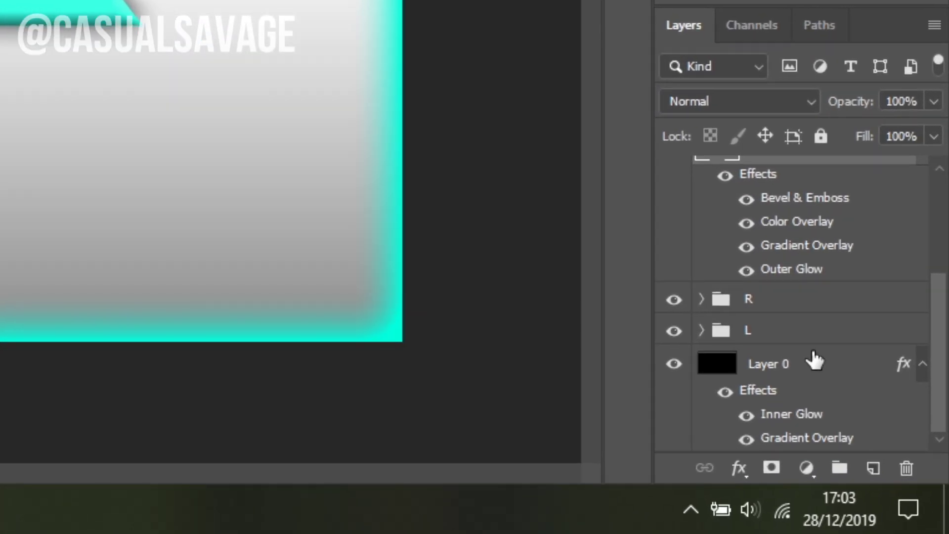
Select the L wing group and expand it to list its rounded-rectangle bar layers.
left_click(872, 440)
left_click(766, 310)
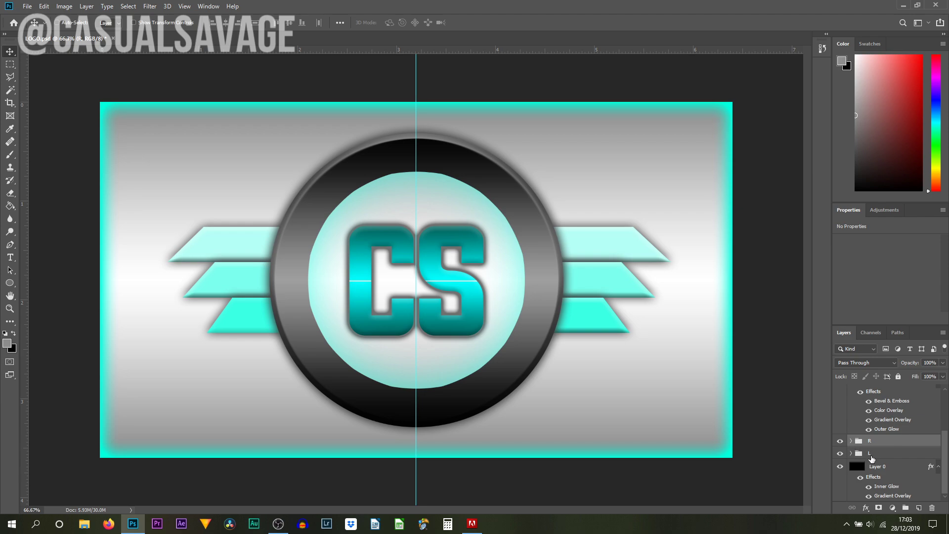
left_click(870, 455)
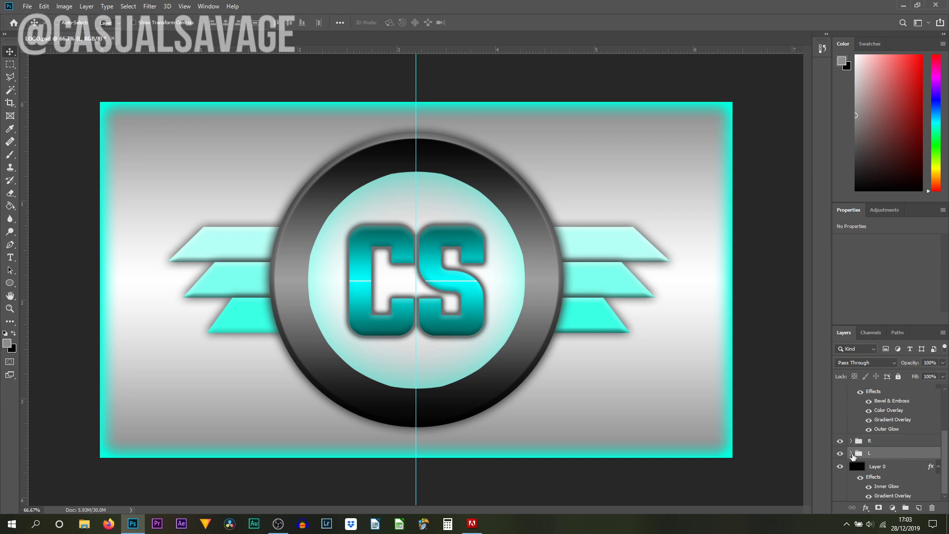
left_click(853, 454)
scroll(852, 455, "down", 5)
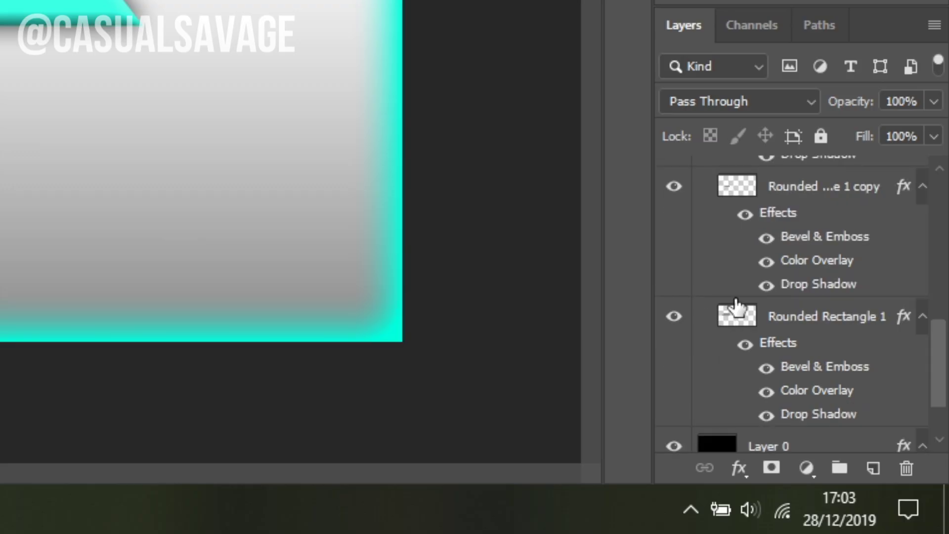
scroll(864, 442, "down", 2)
scroll(737, 308, "up", 5)
scroll(752, 316, "down", 5)
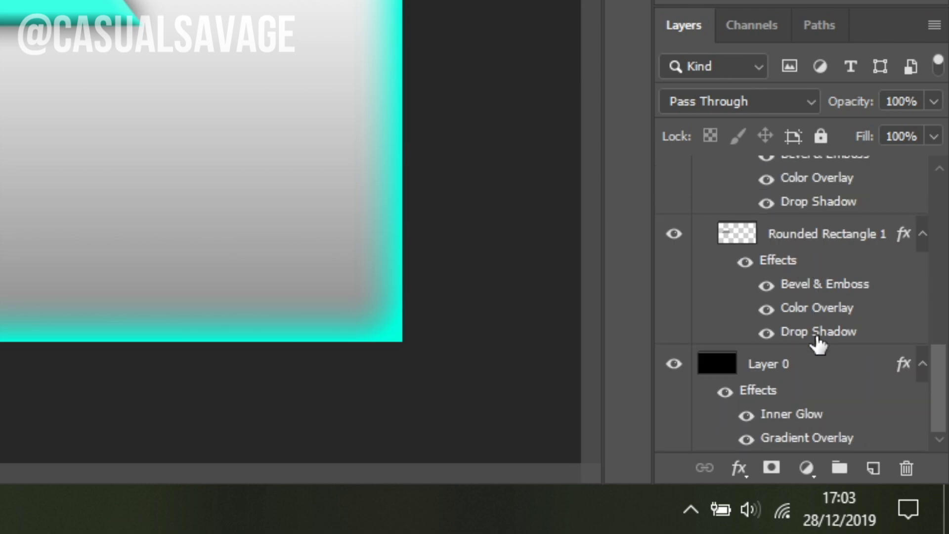
scroll(811, 252, "up", 3)
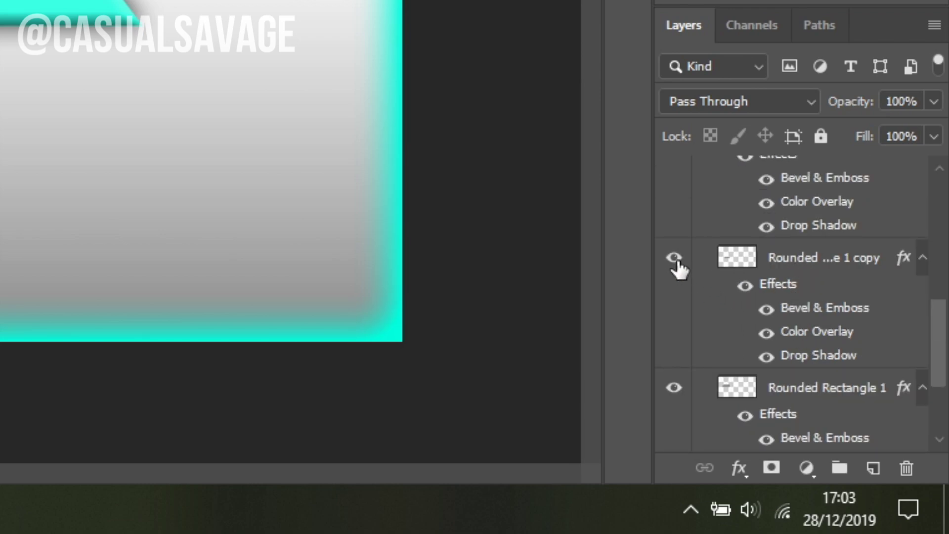
Toggle each left wing bar's visibility off and on to identify the top, middle and lower bars.
left_click(675, 258)
left_click(840, 425)
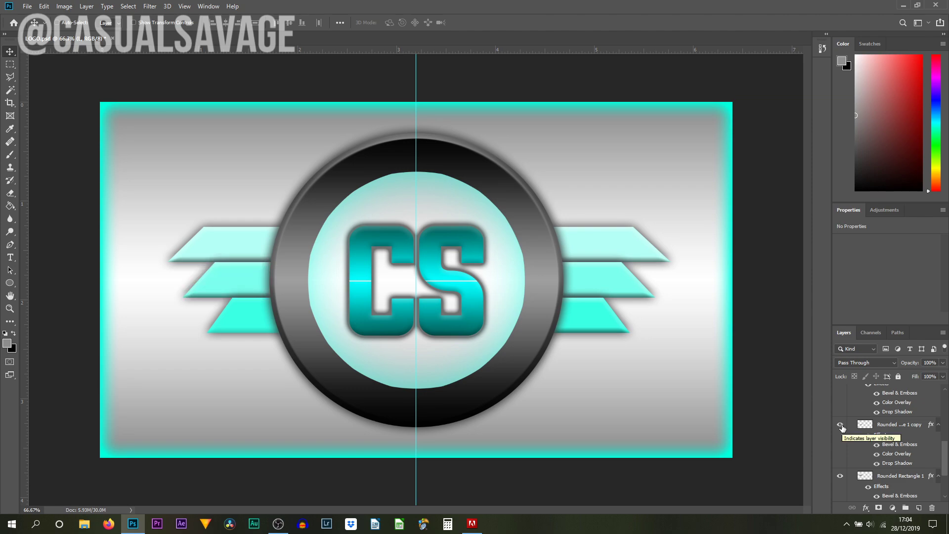
scroll(842, 427, "up", 3)
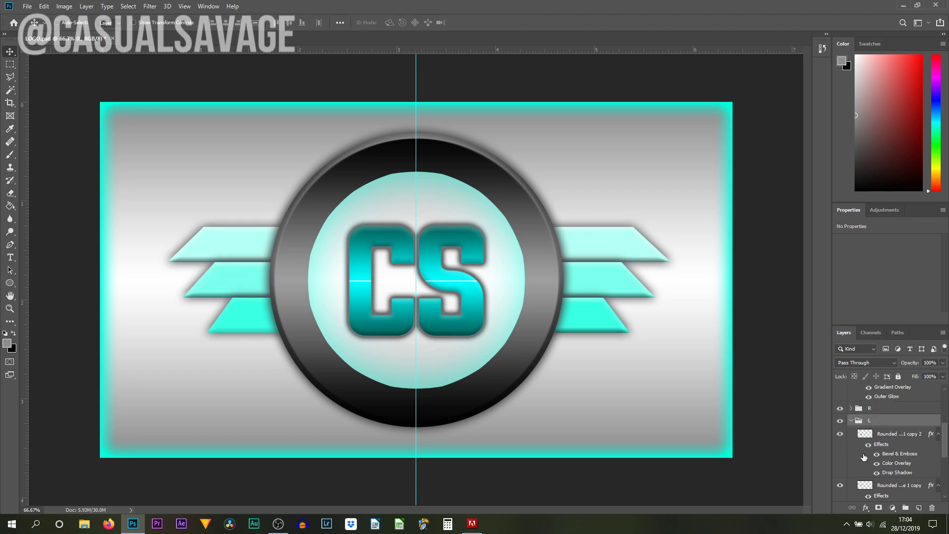
left_click(840, 434)
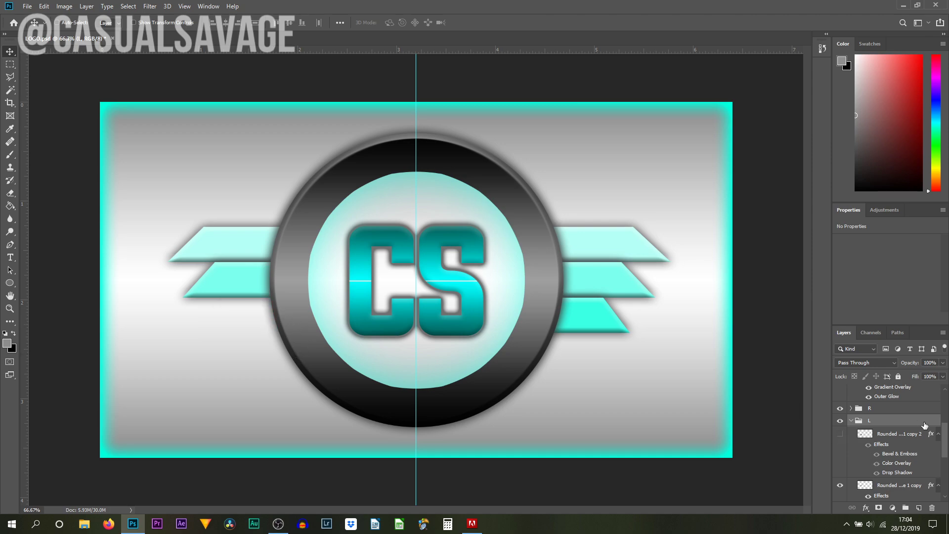
left_click(840, 435)
scroll(846, 445, "down", 2)
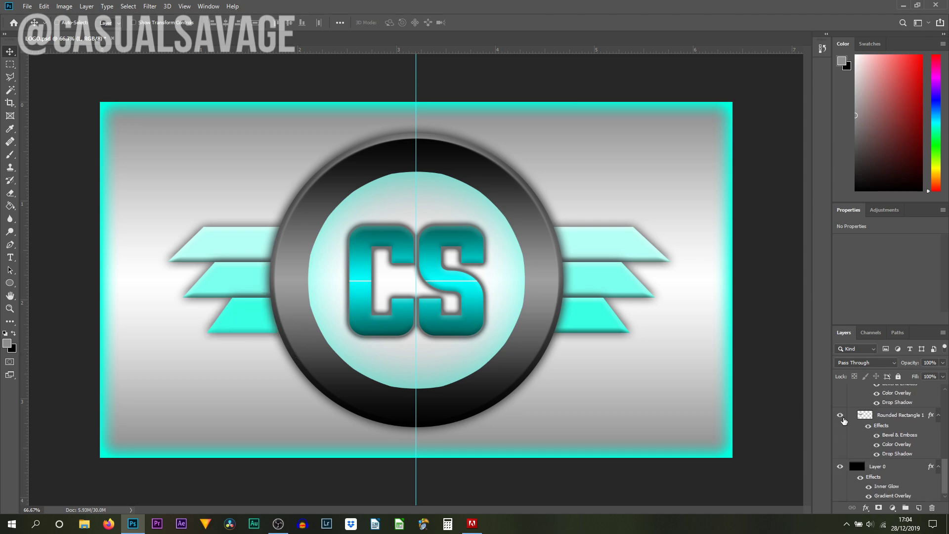
left_click(840, 424)
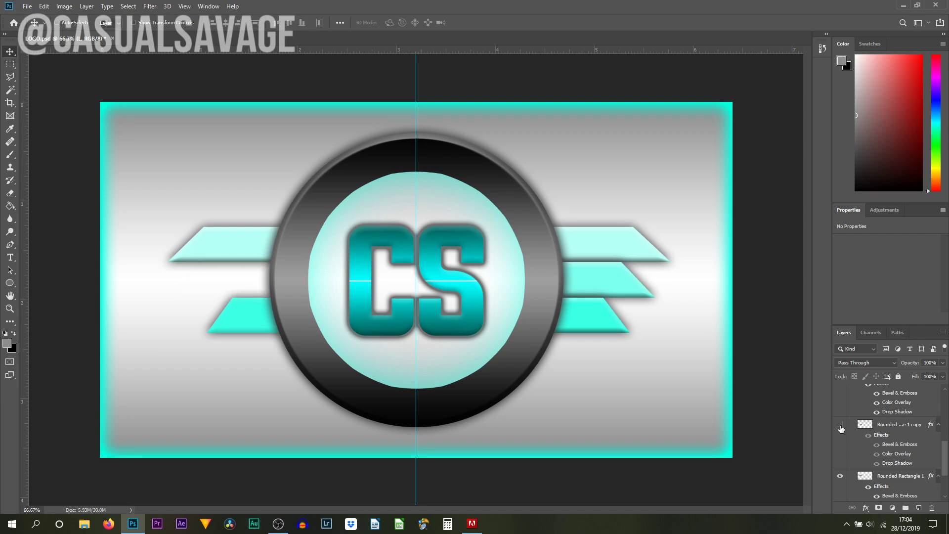
left_click(840, 424)
left_click(840, 476)
scroll(845, 445, "down", 2)
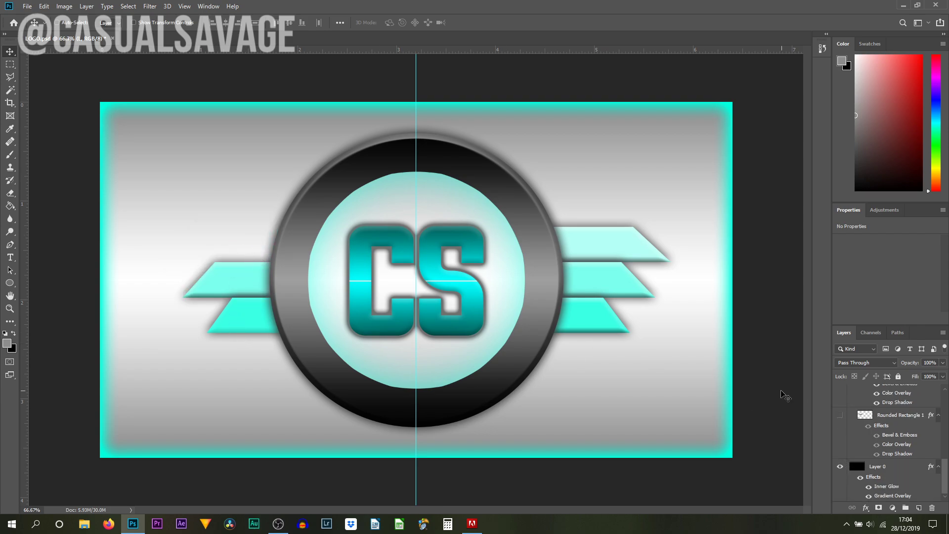
left_click(841, 418)
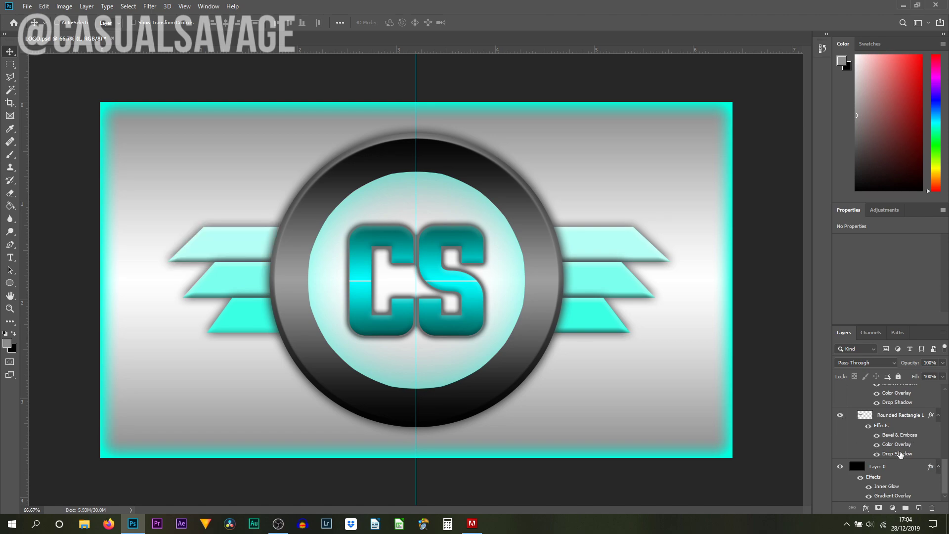
Change Rounded Rectangle 1's Color Overlay to pink f7b5ff and copy the hex code.
double_click(896, 447)
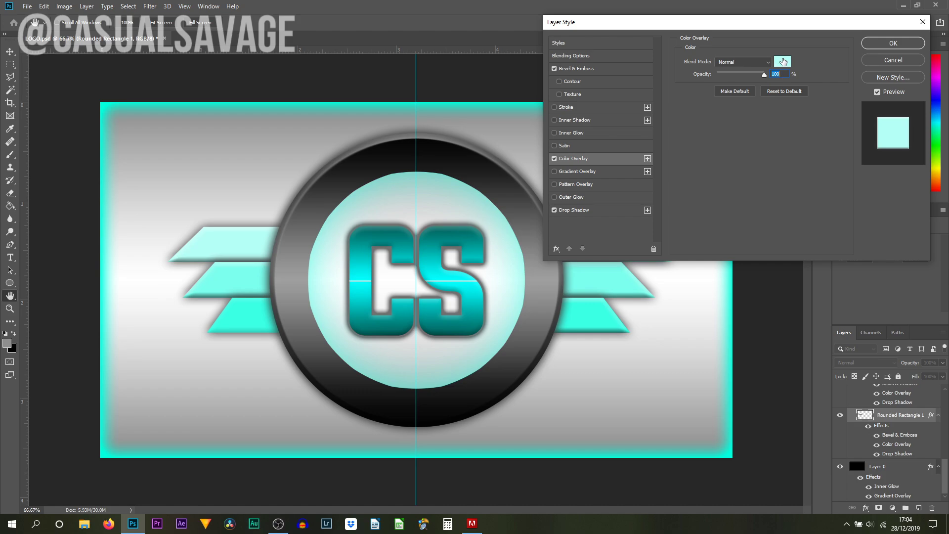
left_click(783, 61)
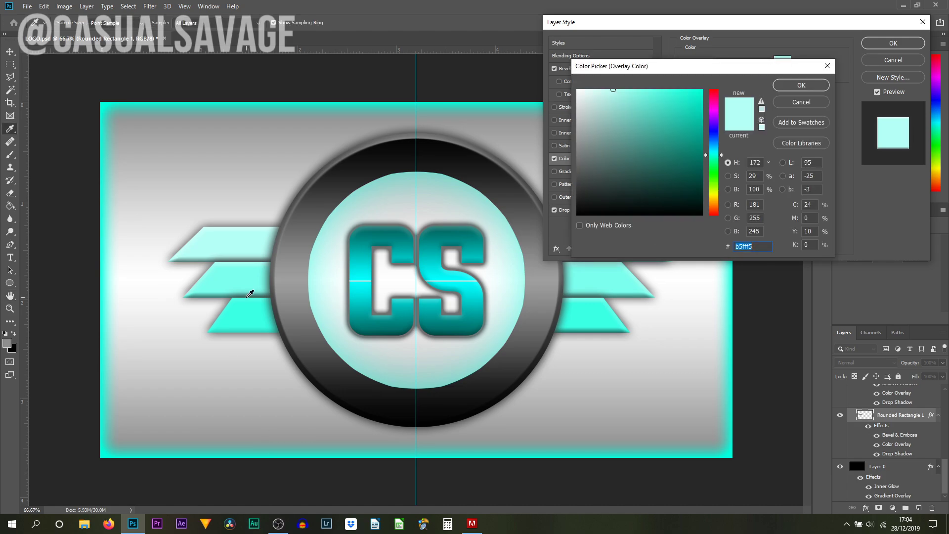
left_click_drag(723, 130, 723, 117)
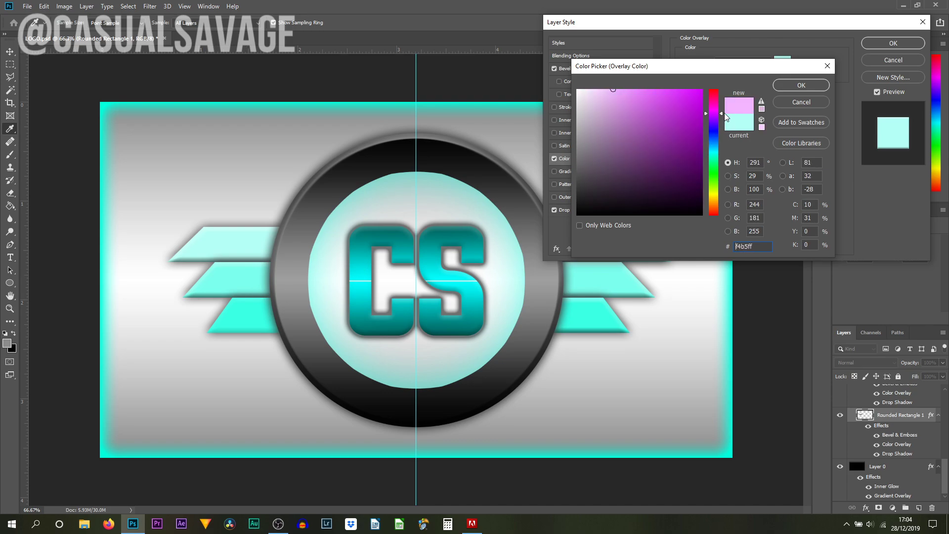
left_click_drag(726, 117, 725, 115)
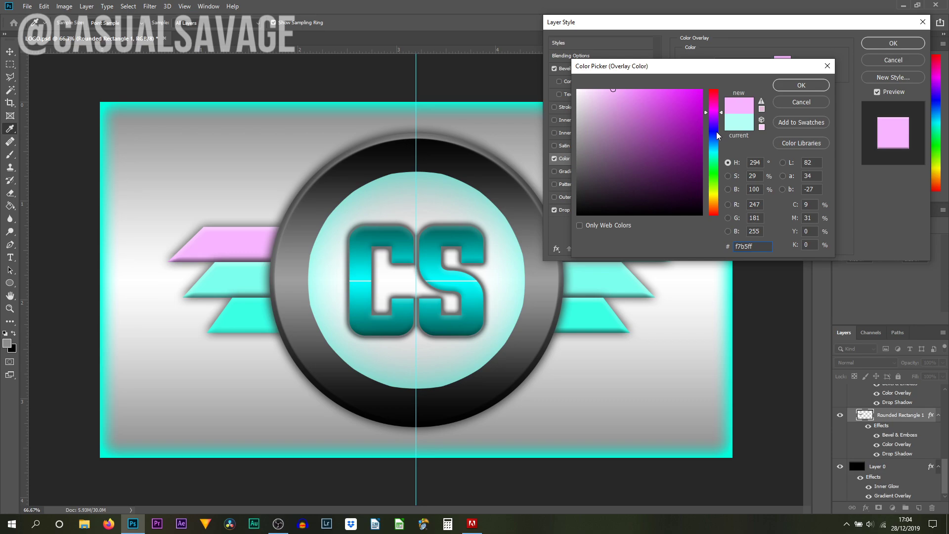
key("ctrl+a")
key("ctrl+c")
key("Return")
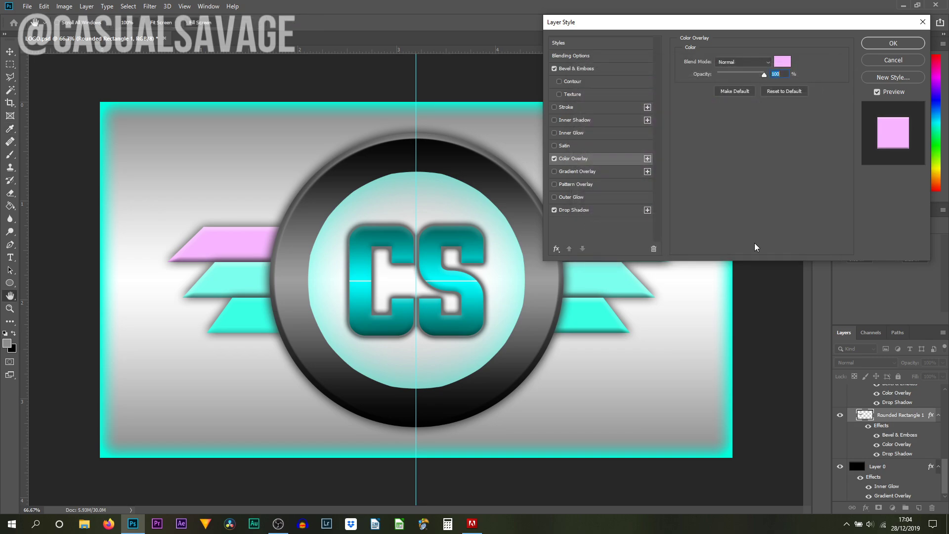
left_click(893, 43)
Give the middle left wing bar a more saturated ef69ff Color Overlay and copy that hex value.
key("ctrl+j")
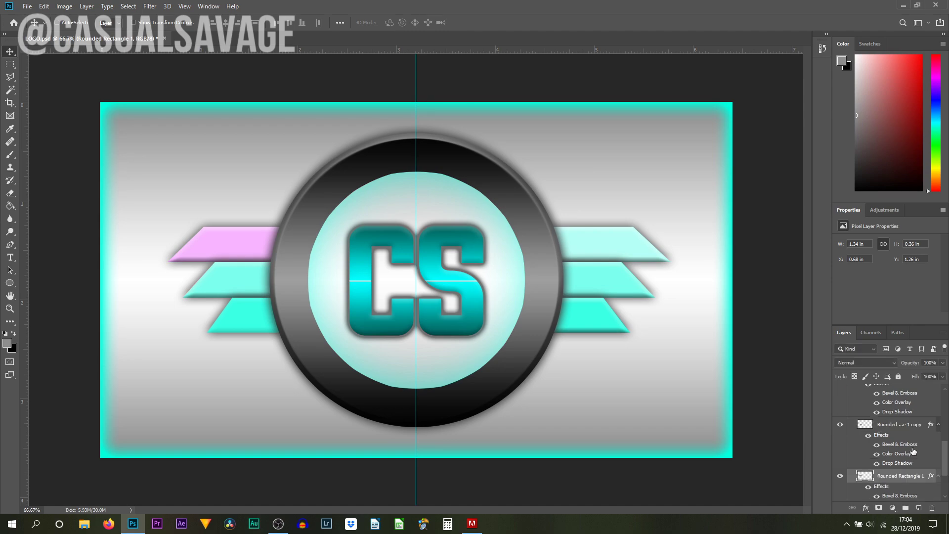
left_click(898, 458)
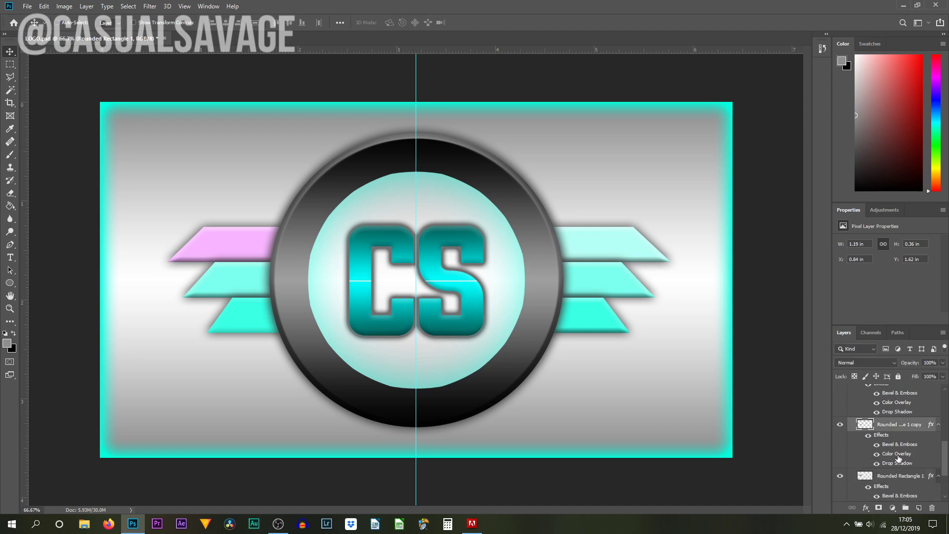
double_click(898, 454)
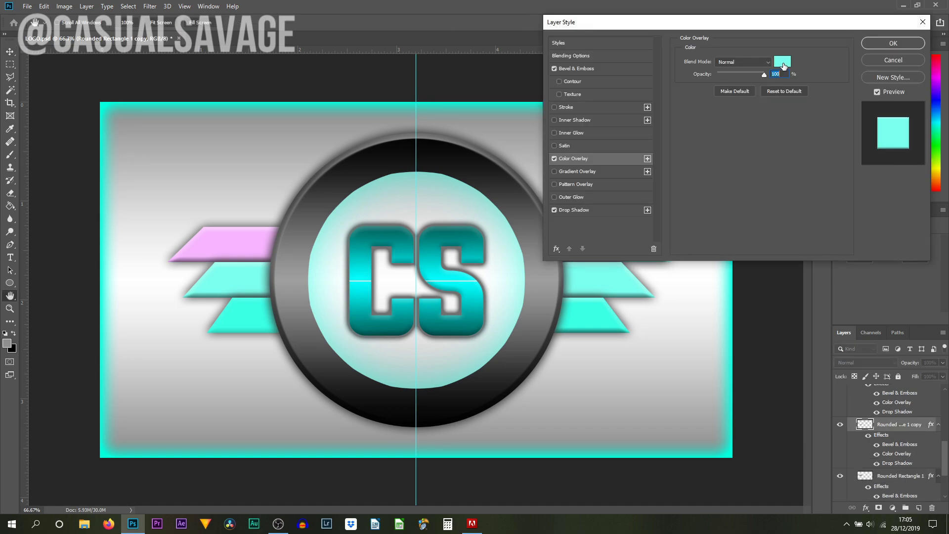
left_click(783, 64)
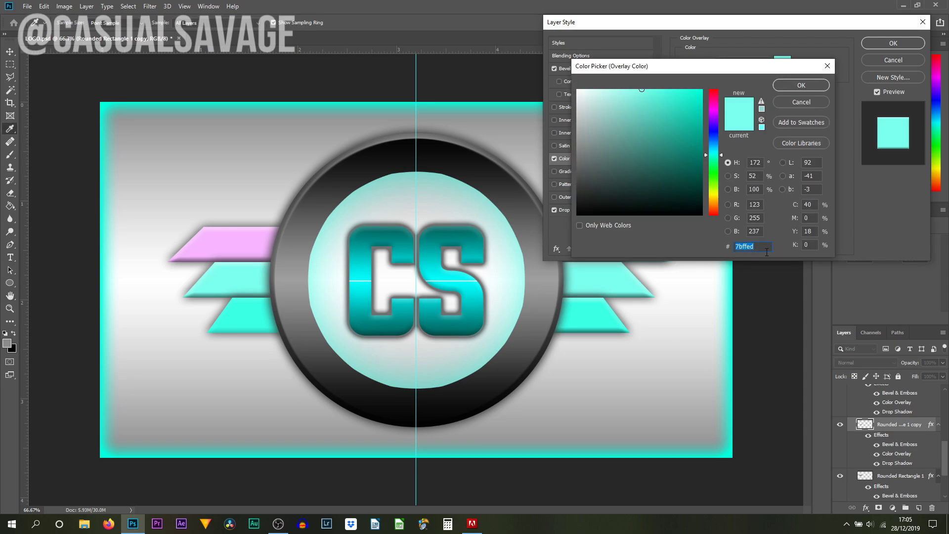
key("ctrl+v")
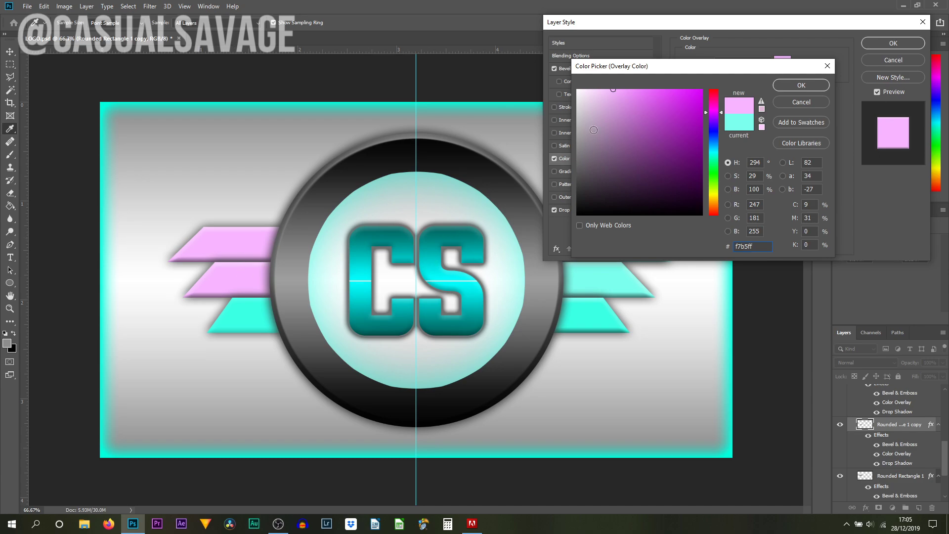
left_click(651, 90)
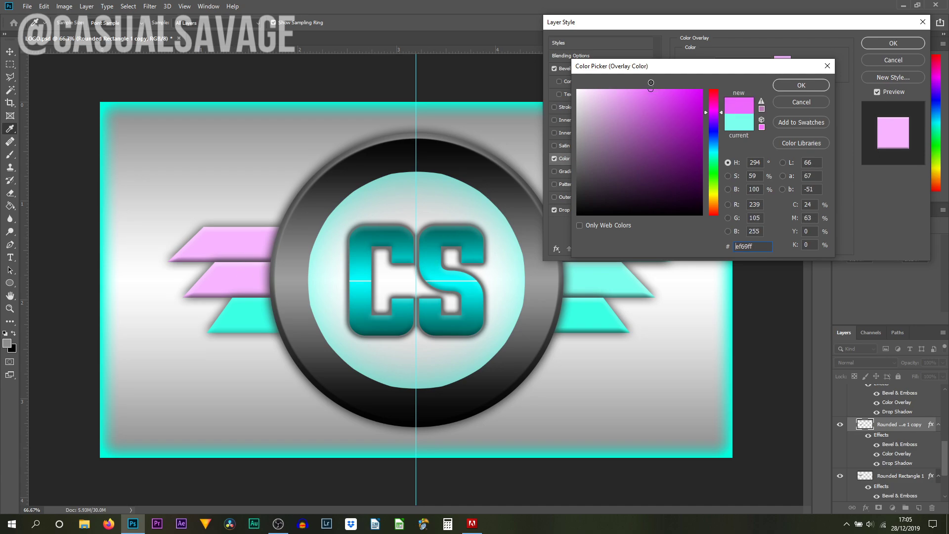
left_click_drag(763, 243, 620, 247)
key("ctrl+c")
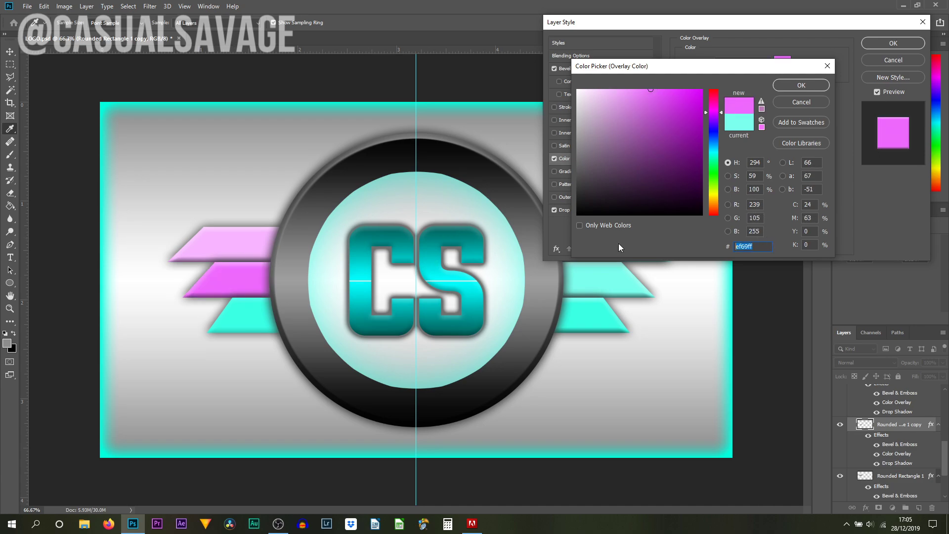
left_click(828, 88)
left_click(893, 43)
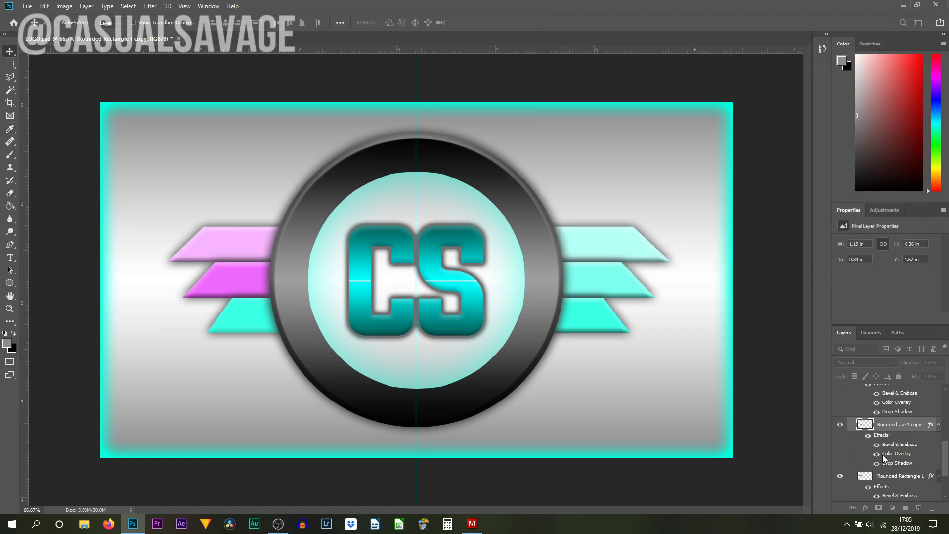
scroll(885, 459, "up", 1)
Set the copy 2 layer's Color Overlay to deep magenta e722ff, starting from pasted ef69ff.
left_click(899, 467)
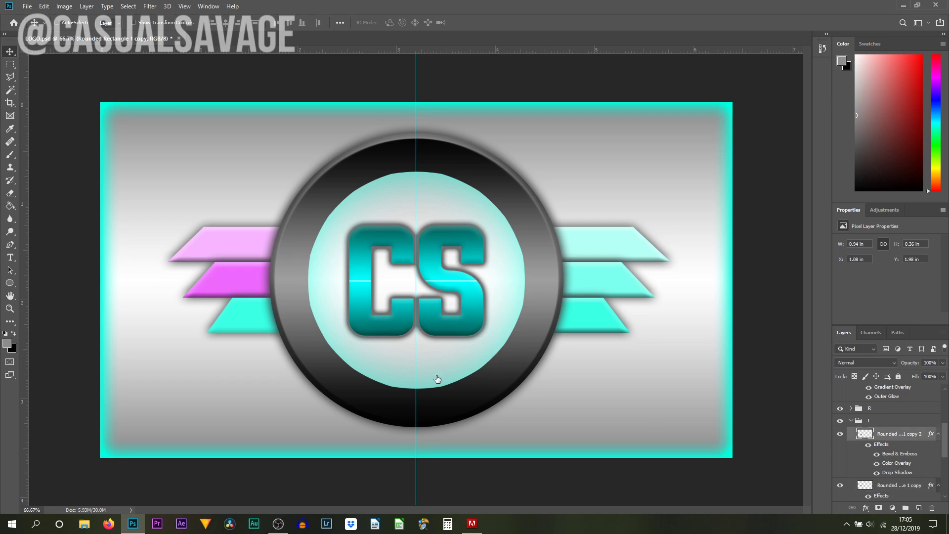
double_click(897, 463)
left_click(782, 58)
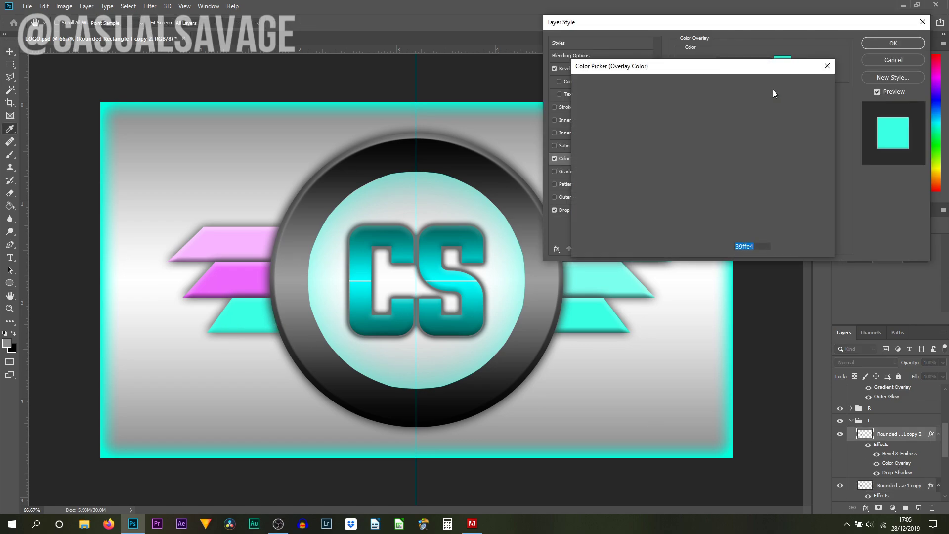
key("ctrl+v")
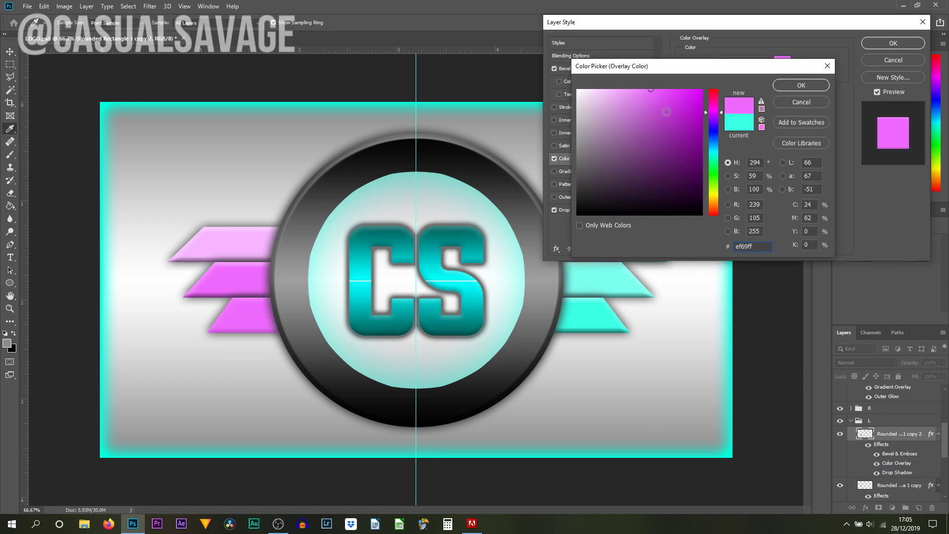
left_click_drag(675, 92, 686, 88)
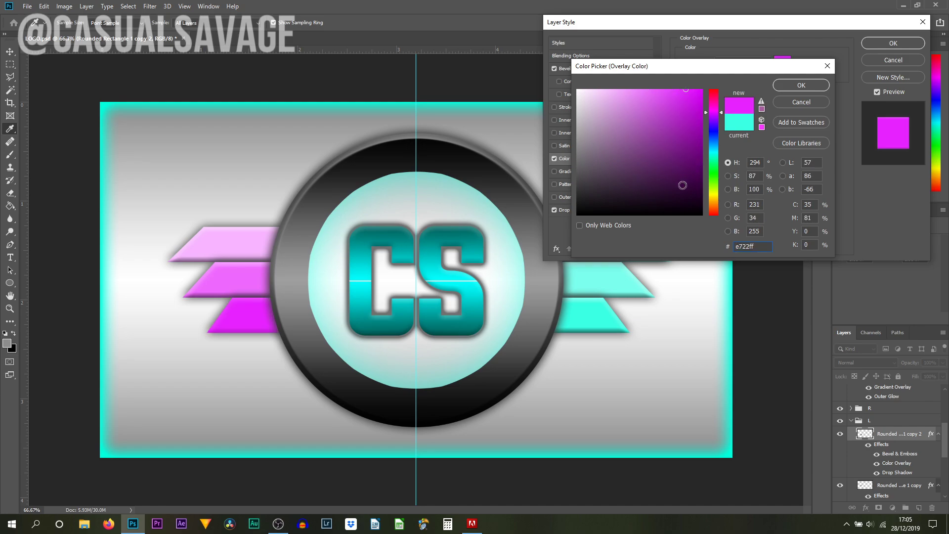
key("Return")
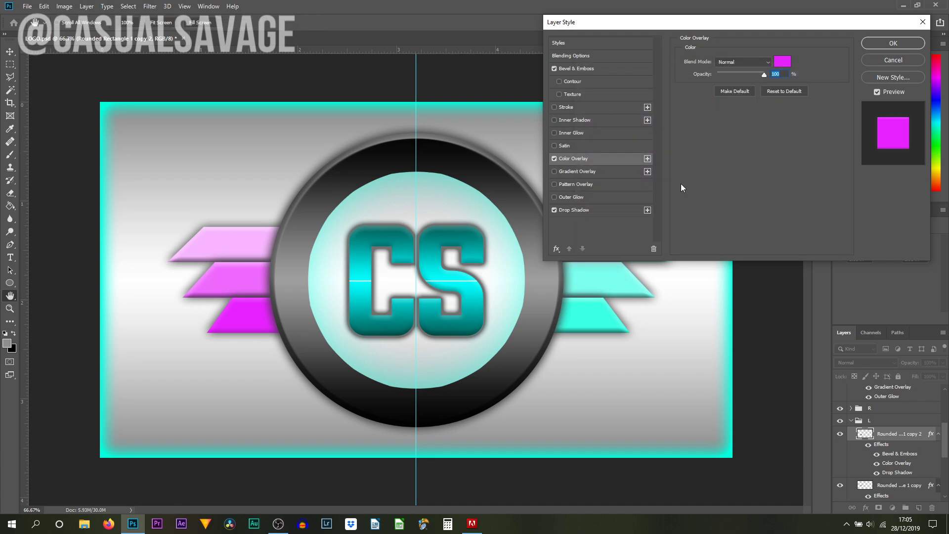
key("Return")
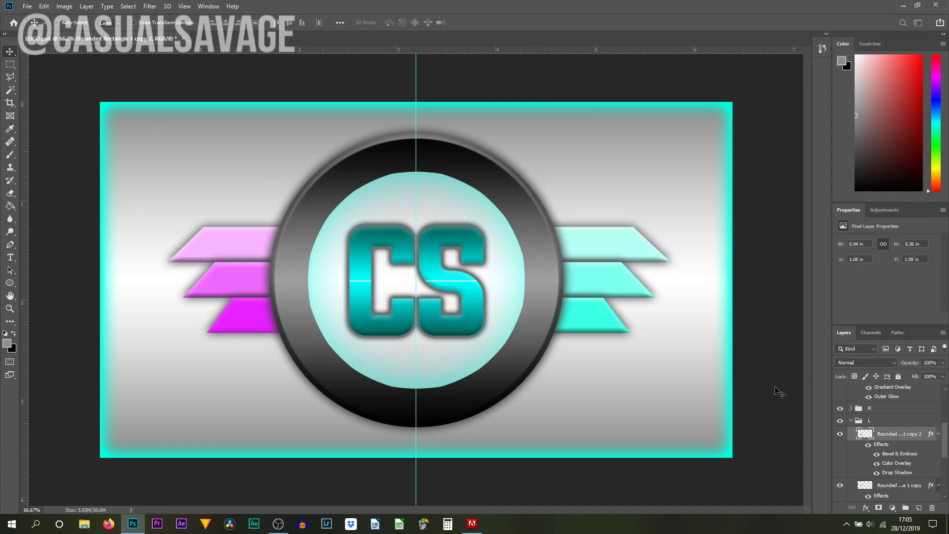
left_click(851, 422)
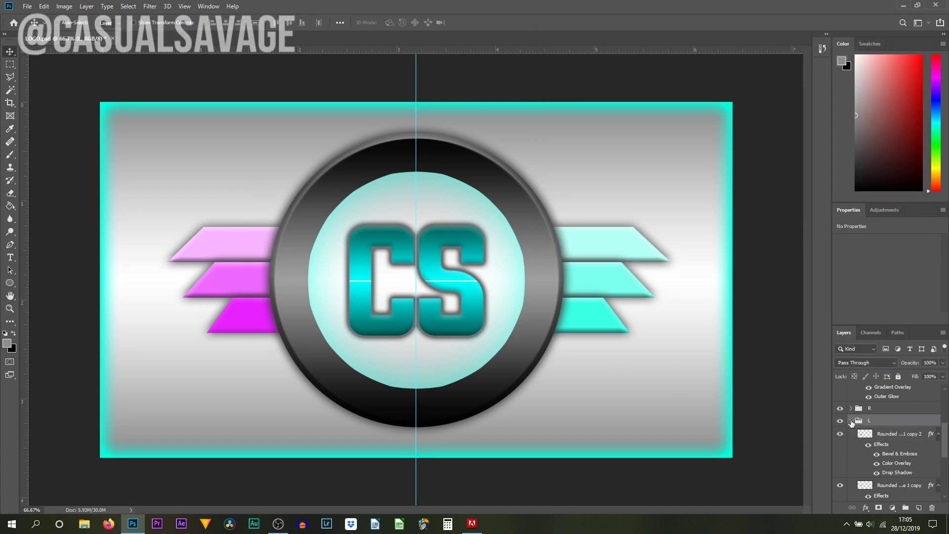
Expand group R and give its top bar the left top bar's pink via eyedropper.
left_click(851, 422)
left_click(852, 441)
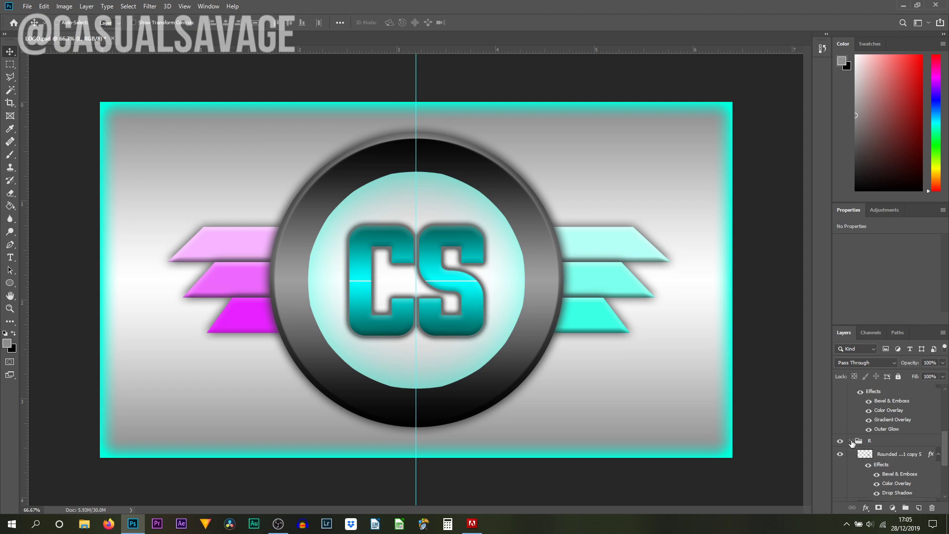
scroll(850, 441, "down", 5)
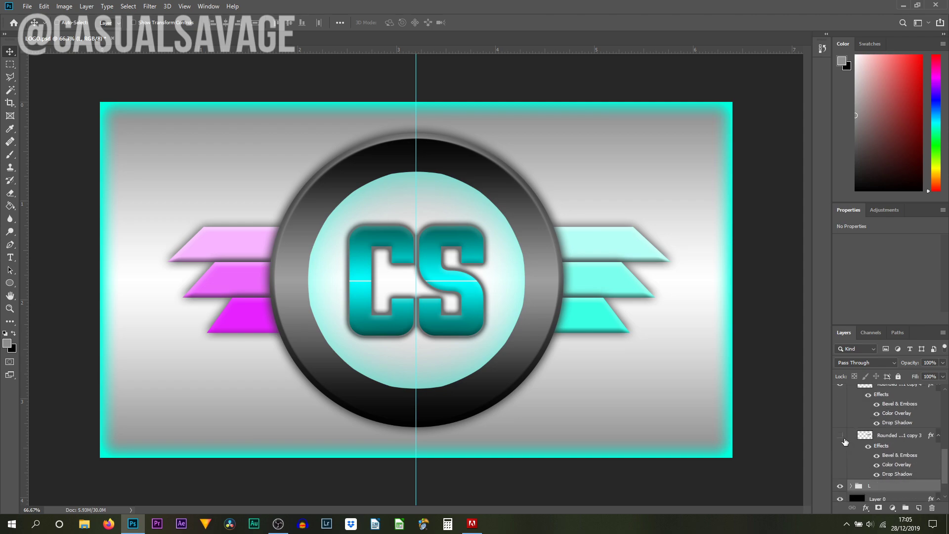
left_click(840, 436)
left_click(840, 436)
left_click(900, 468)
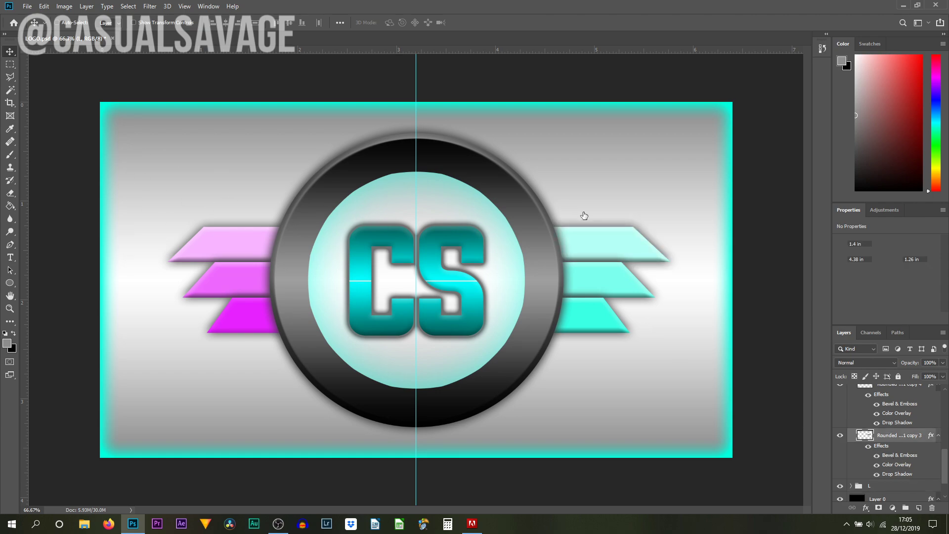
left_click(782, 59)
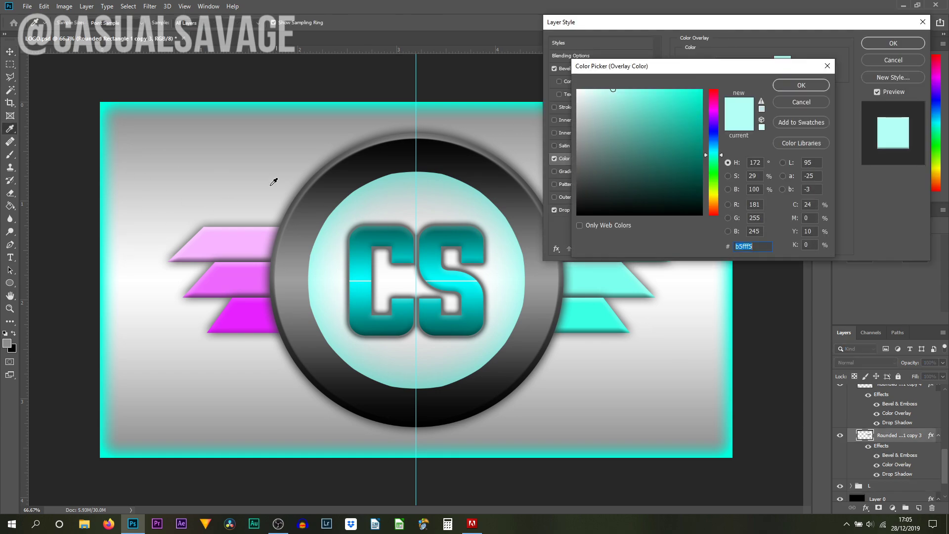
left_click(241, 238)
key("Return")
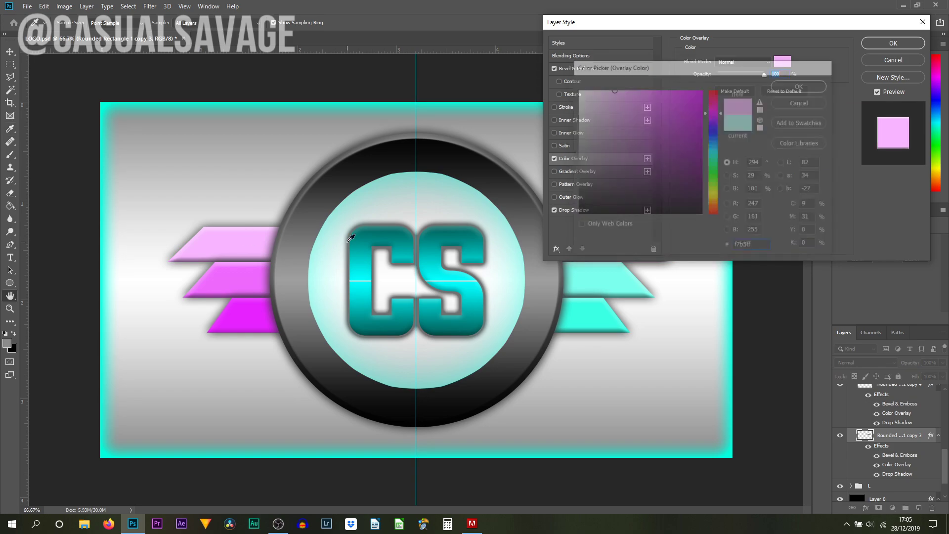
key("Return")
Sample the left wing's magenta and deep magenta onto the right middle and bottom bars.
scroll(896, 423, "up", 1)
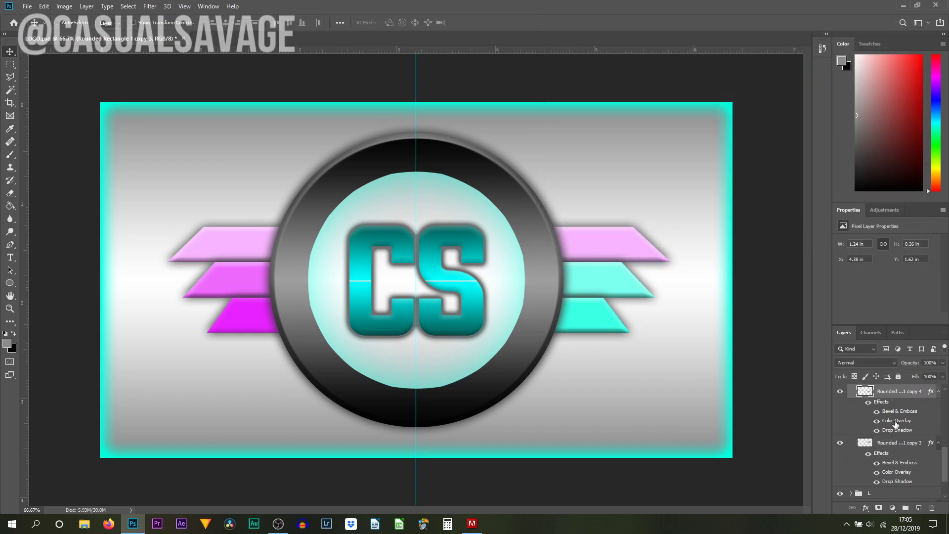
double_click(899, 411)
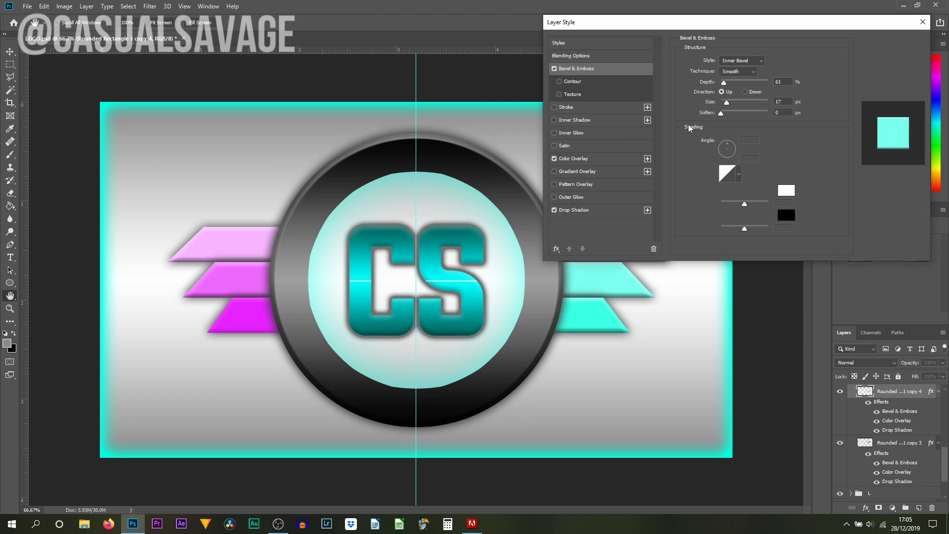
left_click(573, 158)
left_click(784, 61)
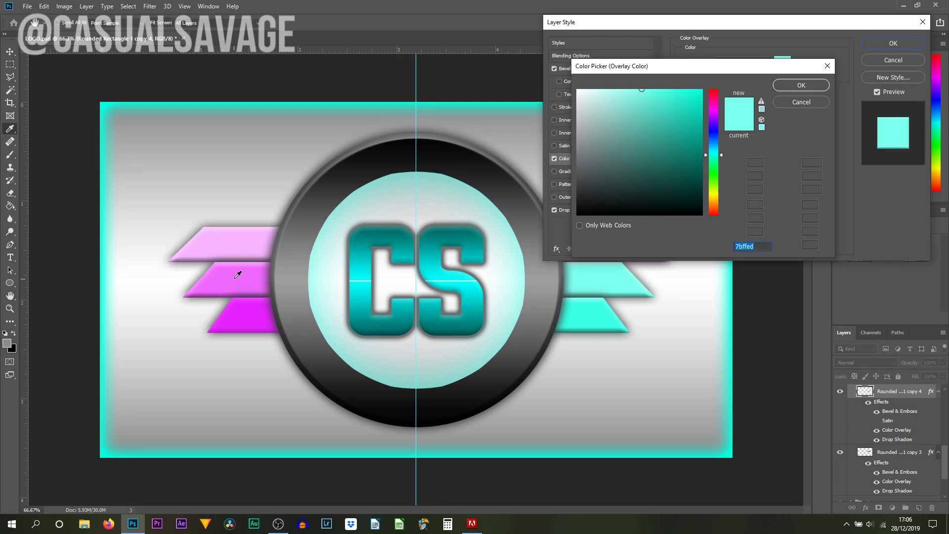
left_click(239, 271)
key("Return")
key("Return")
scroll(899, 434, "up", 2)
double_click(899, 434)
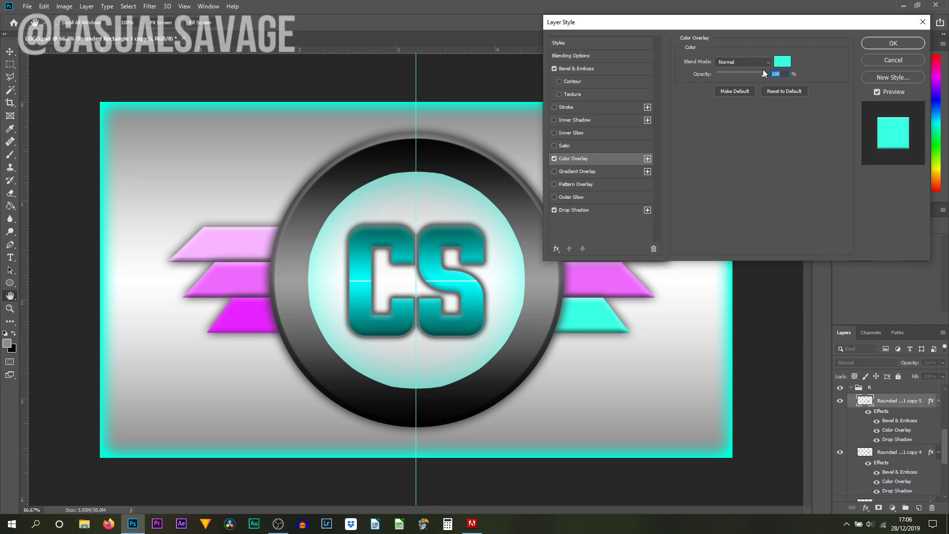
left_click(780, 63)
left_click(254, 312)
key("Return")
key("Return")
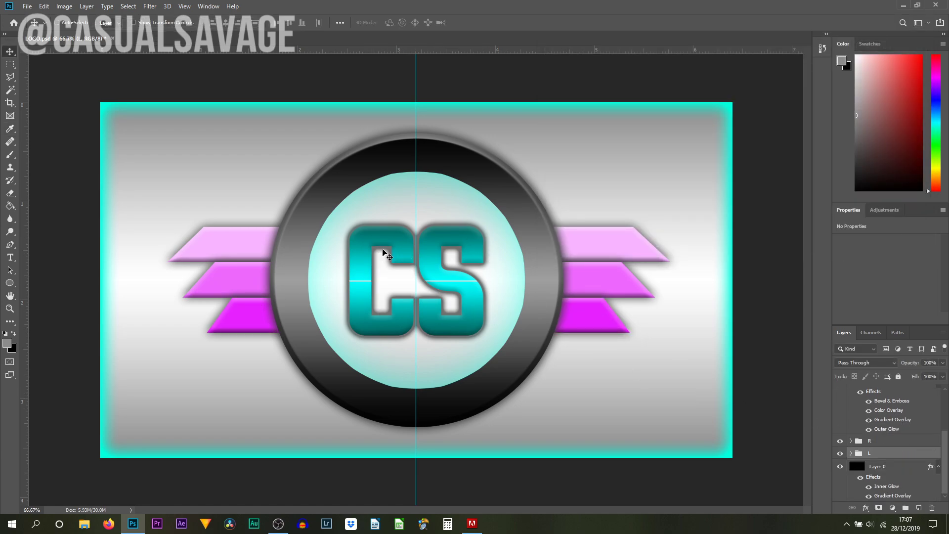
Replace the CS lettering with the text 'PD'.
scroll(945, 454, "up", 3)
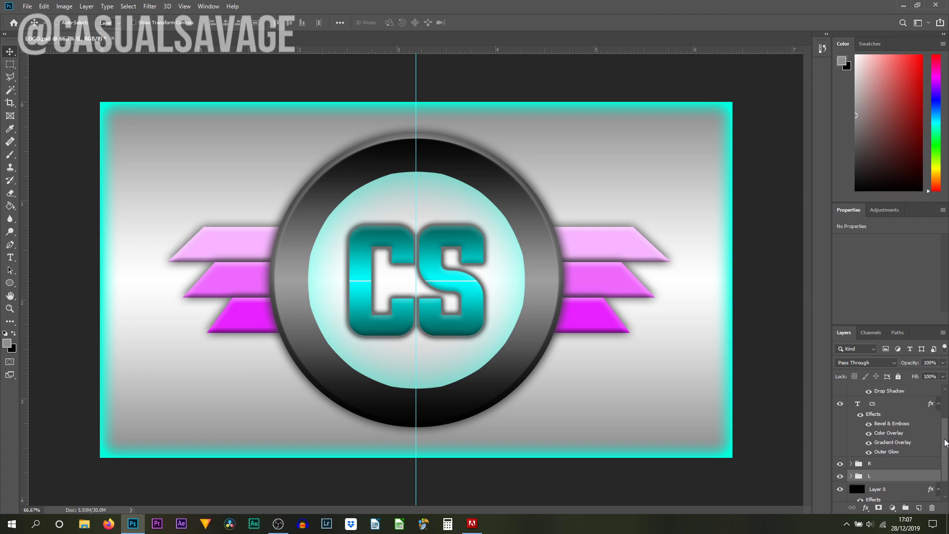
double_click(858, 408)
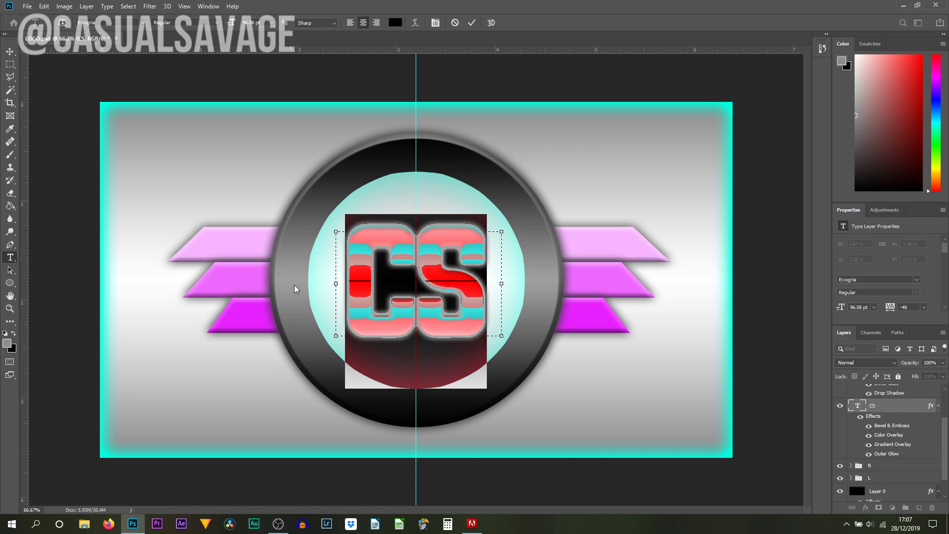
left_click(421, 279)
key("ctrl+a")
type("PD")
key("ctrl+Return")
key("v")
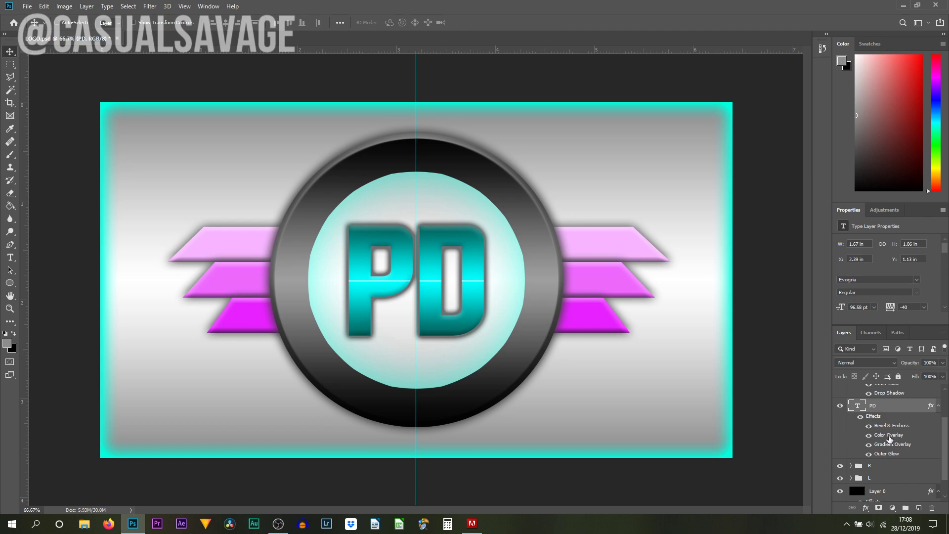
Sample the wings' deep magenta for the PD text's Color Overlay, rejecting paler pinks.
double_click(889, 437)
left_click(783, 59)
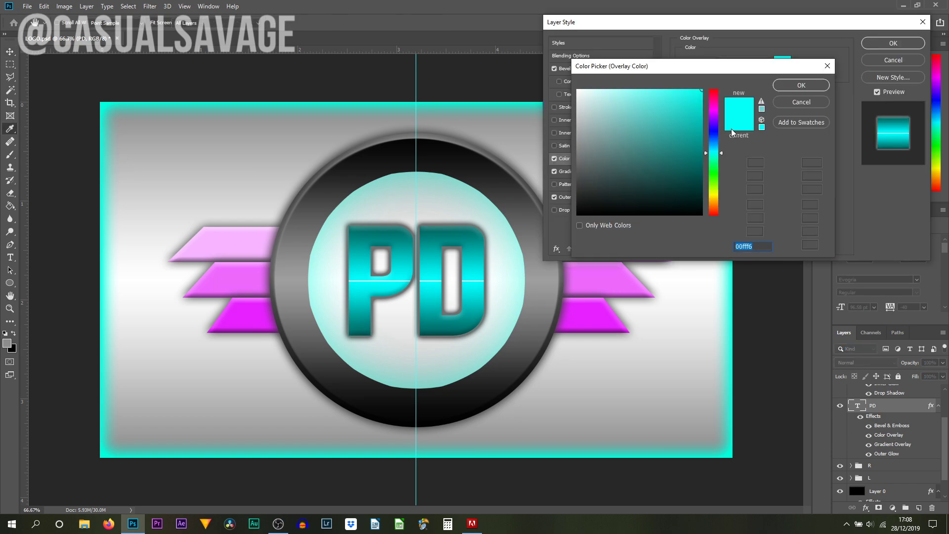
left_click(253, 317)
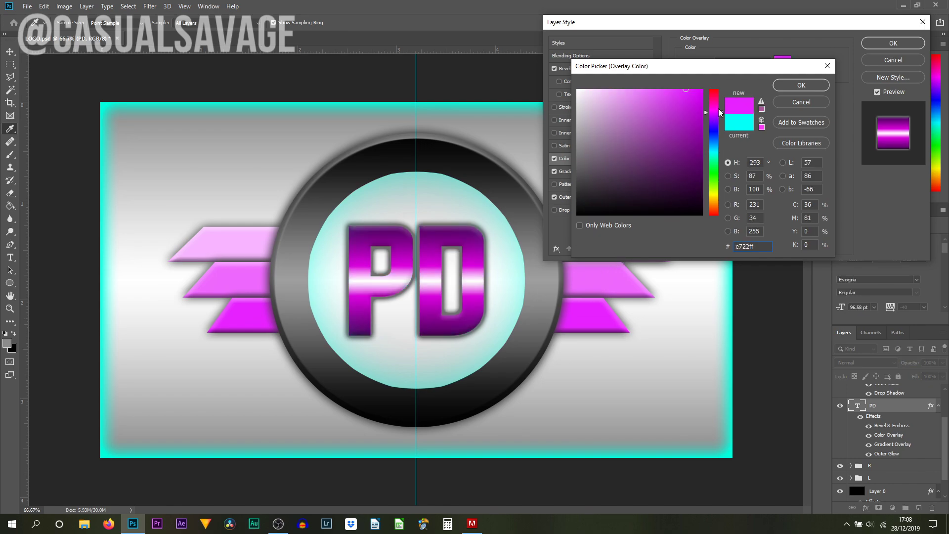
left_click(645, 94)
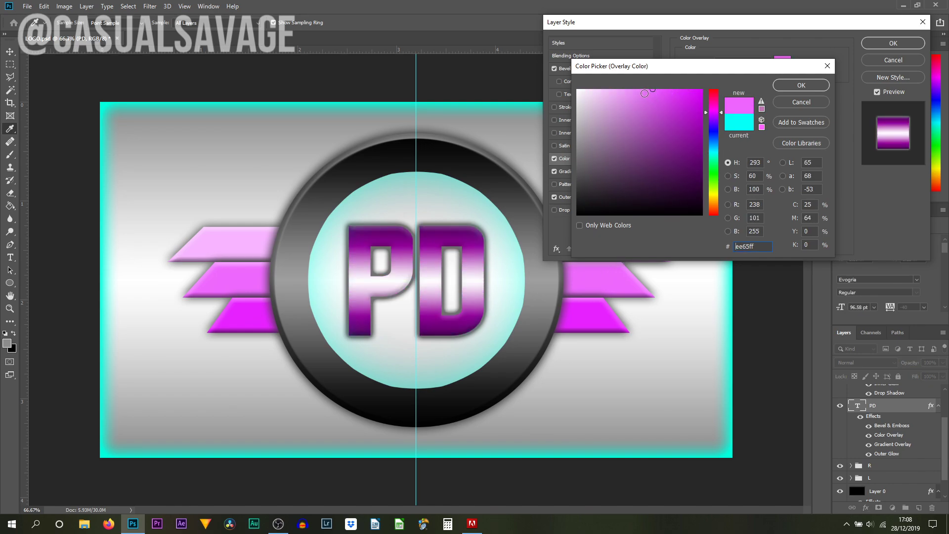
left_click_drag(645, 94, 622, 78)
key("Escape")
key("Escape")
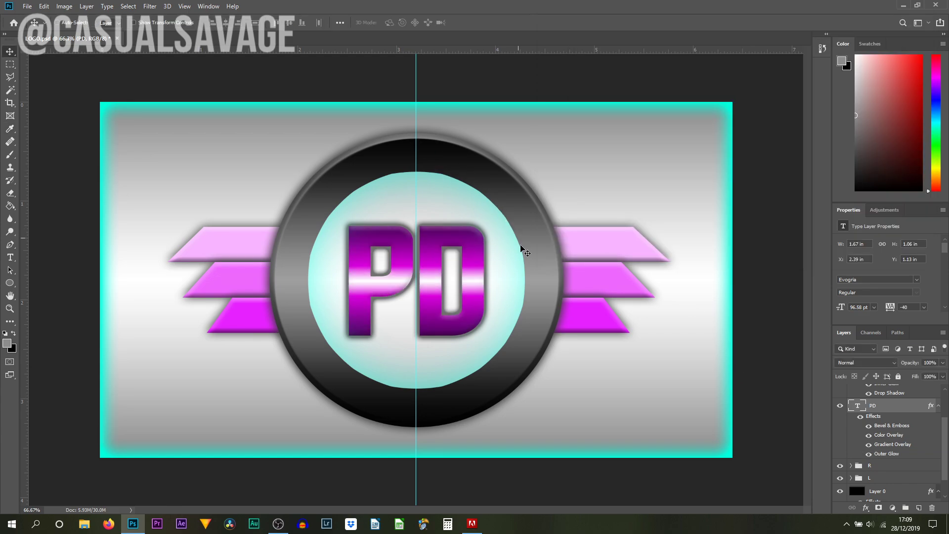
In the Ellipse 1 ring's Stroke gradient, set the first colour stop to medium grey.
scroll(899, 448, "up", 2)
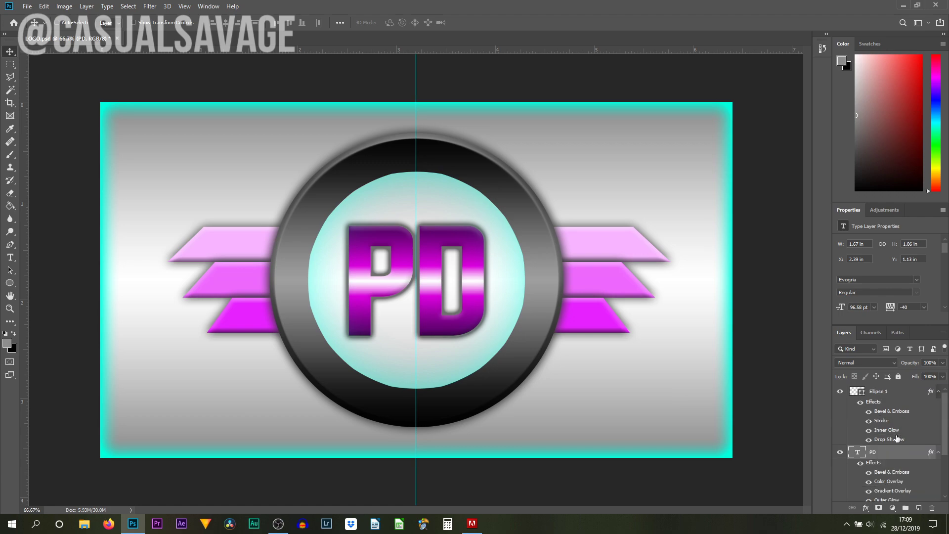
left_click(888, 391)
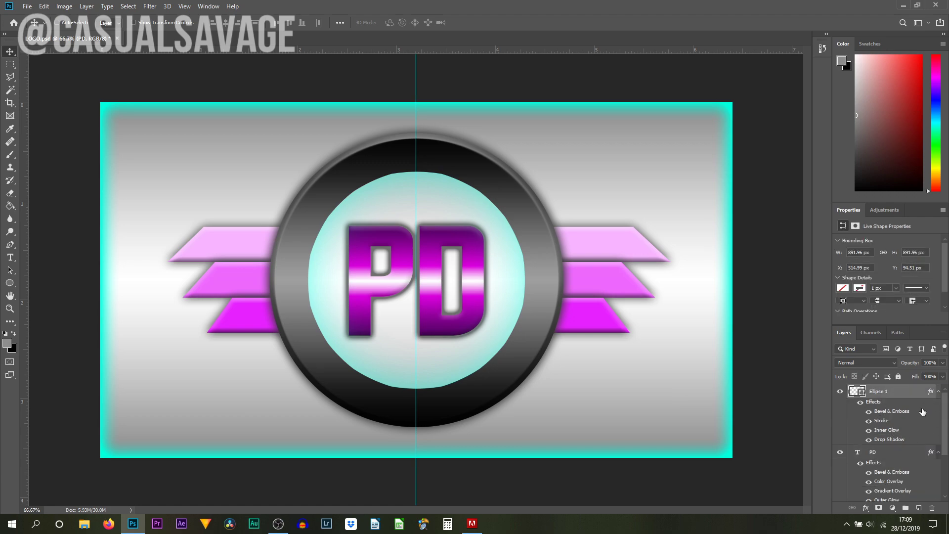
double_click(882, 421)
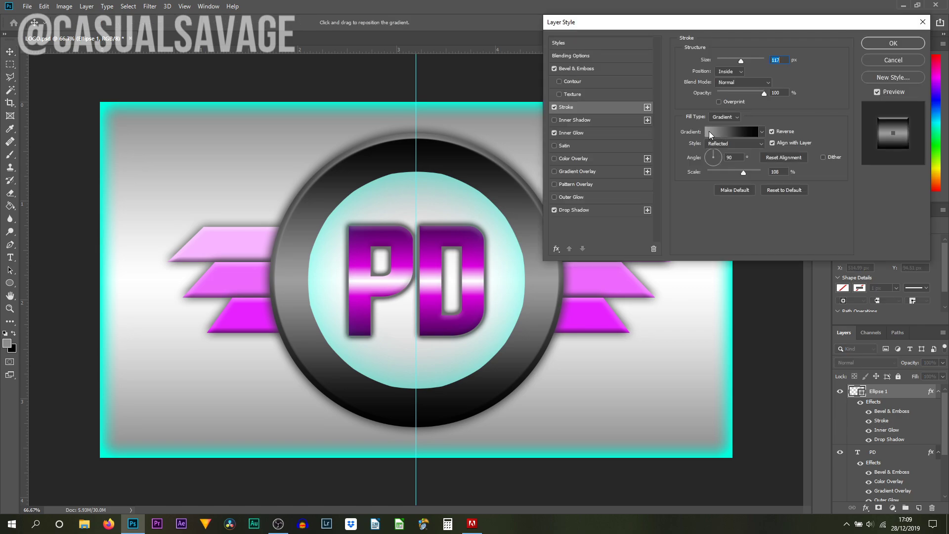
left_click(727, 132)
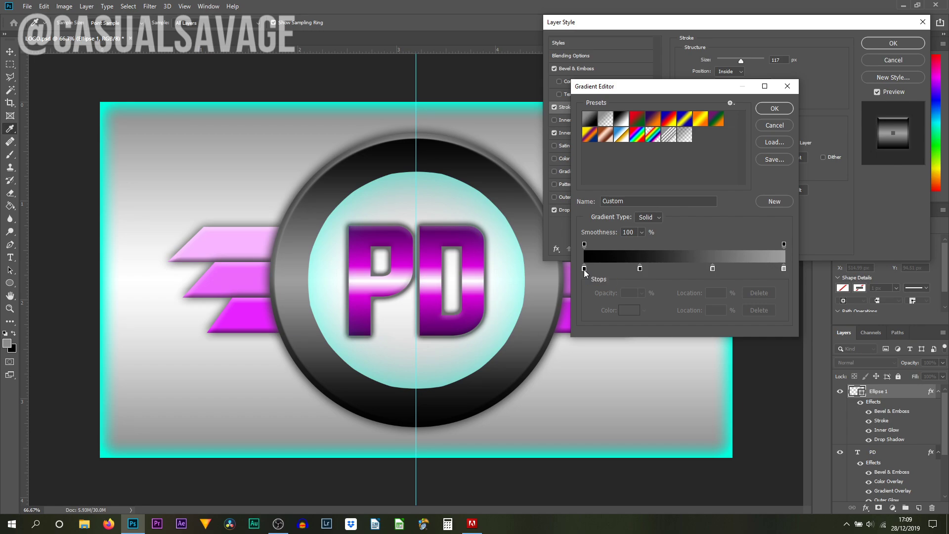
left_click(585, 269)
double_click(584, 269)
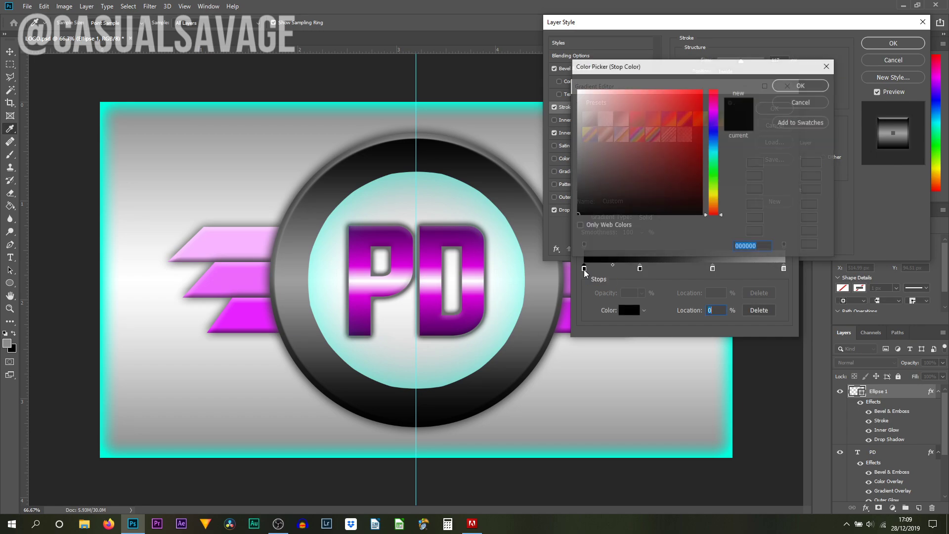
left_click_drag(578, 168, 546, 158)
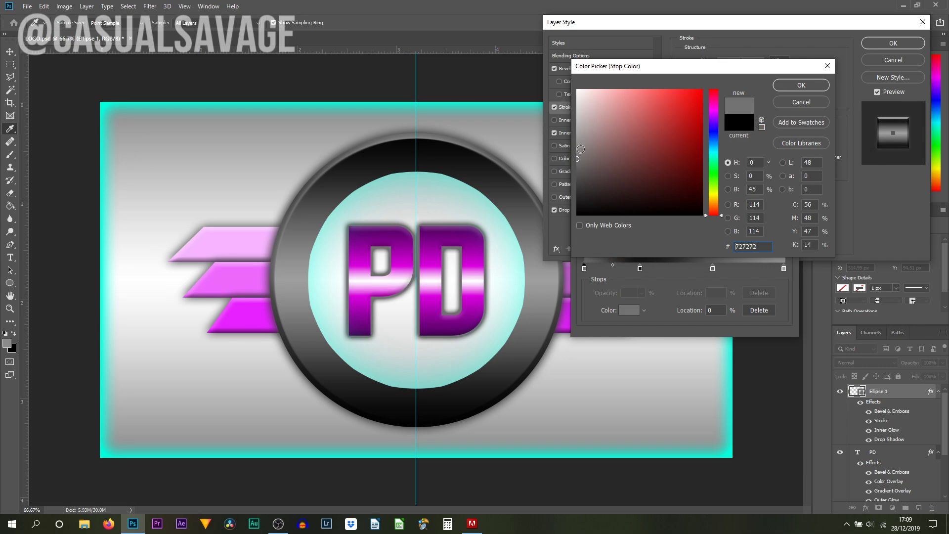
key("Return")
Set the second and third gradient stops to lighter greys, discarding a trial dark red.
left_click(639, 268)
double_click(639, 268)
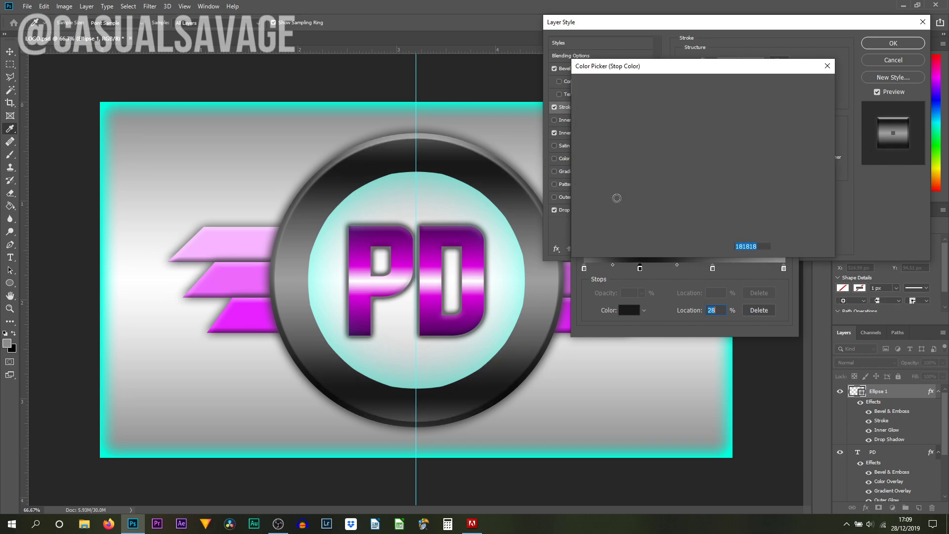
left_click_drag(577, 128, 549, 149)
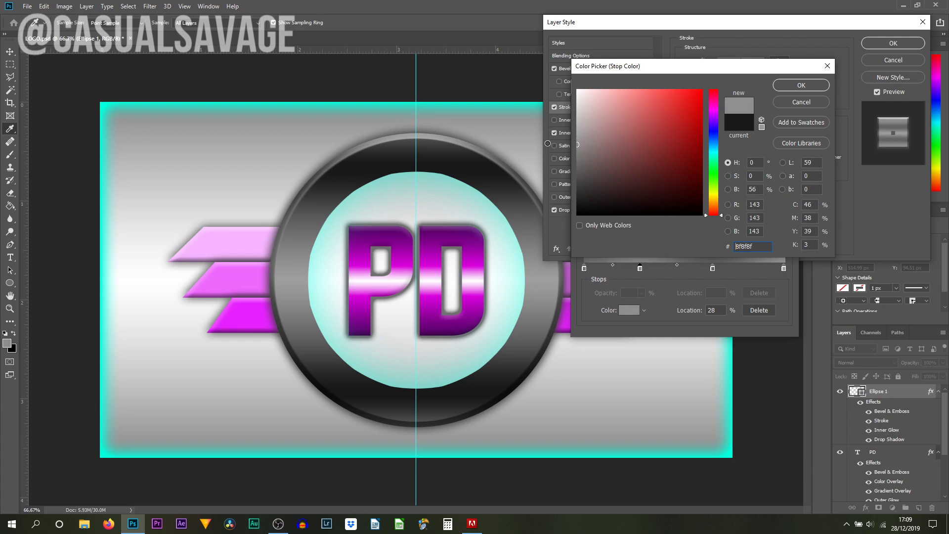
key("Return")
left_click(713, 268)
double_click(712, 268)
left_click_drag(609, 178, 589, 148)
key("Return")
left_click(784, 269)
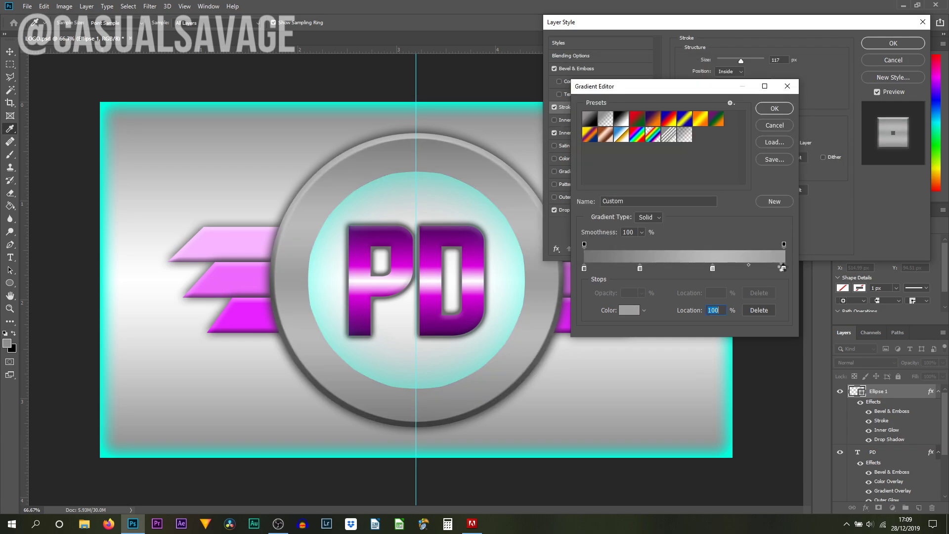
double_click(784, 268)
left_click(650, 150)
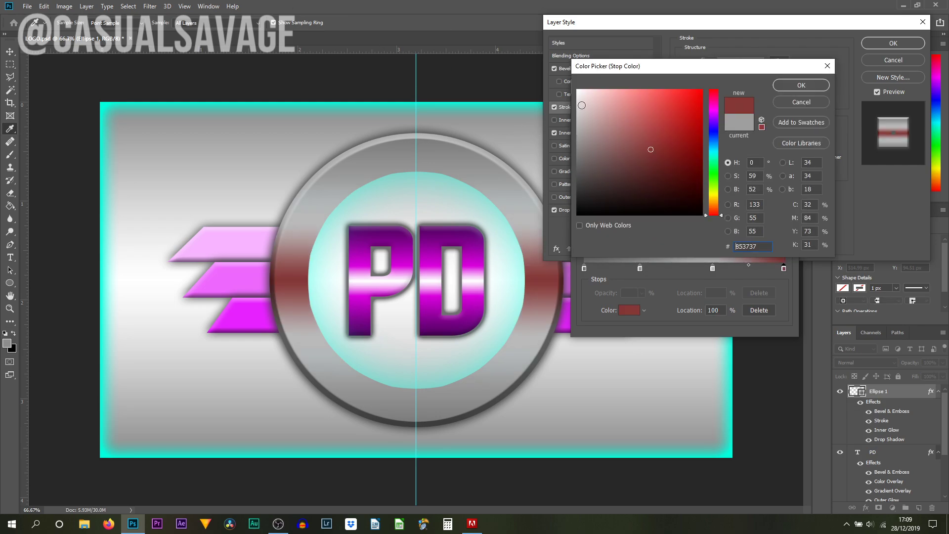
key("Escape")
key("Escape")
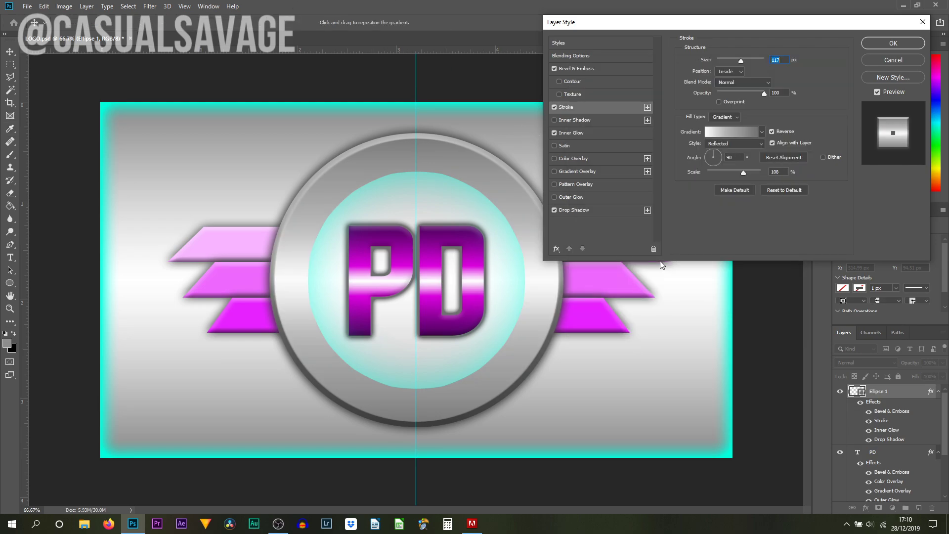
Set the ring's Inner Glow colour to the magenta sampled from the pink wings.
left_click(580, 132)
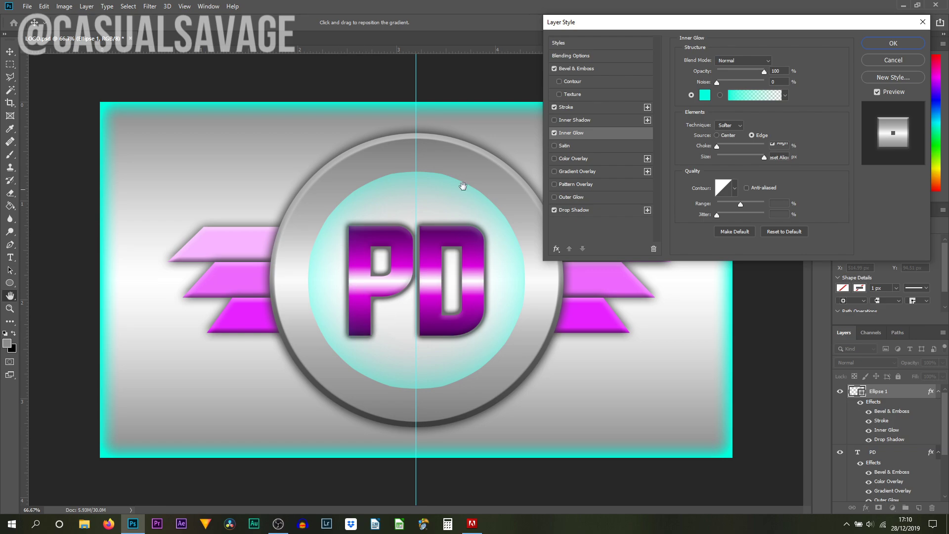
left_click(705, 95)
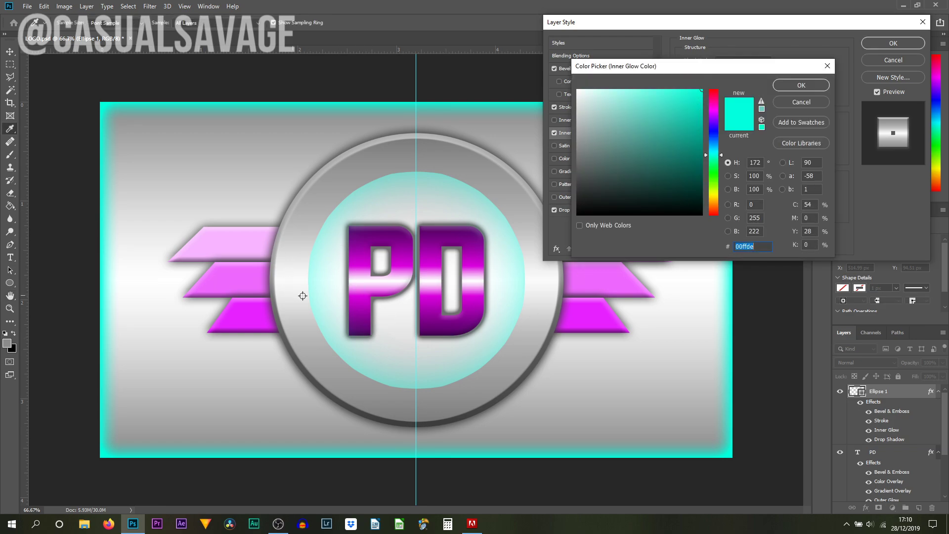
left_click(246, 322)
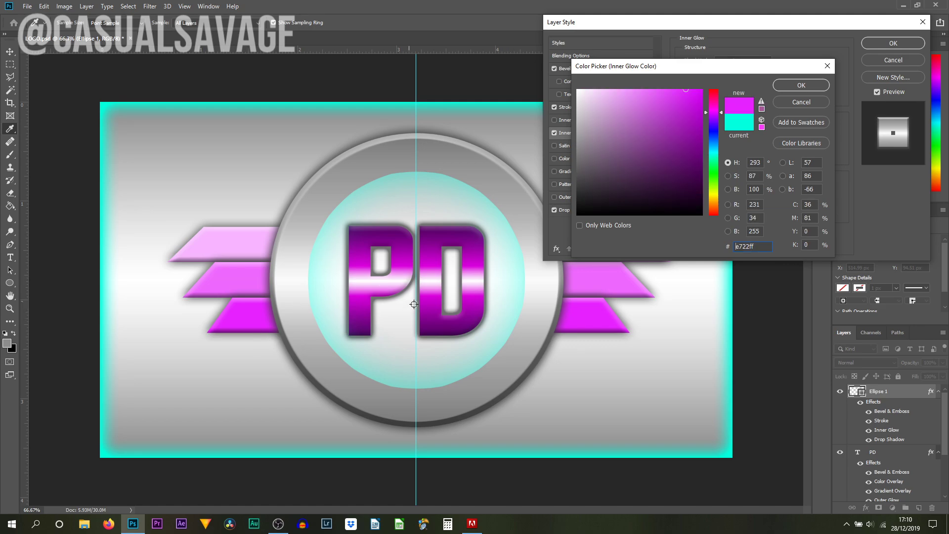
key("Return")
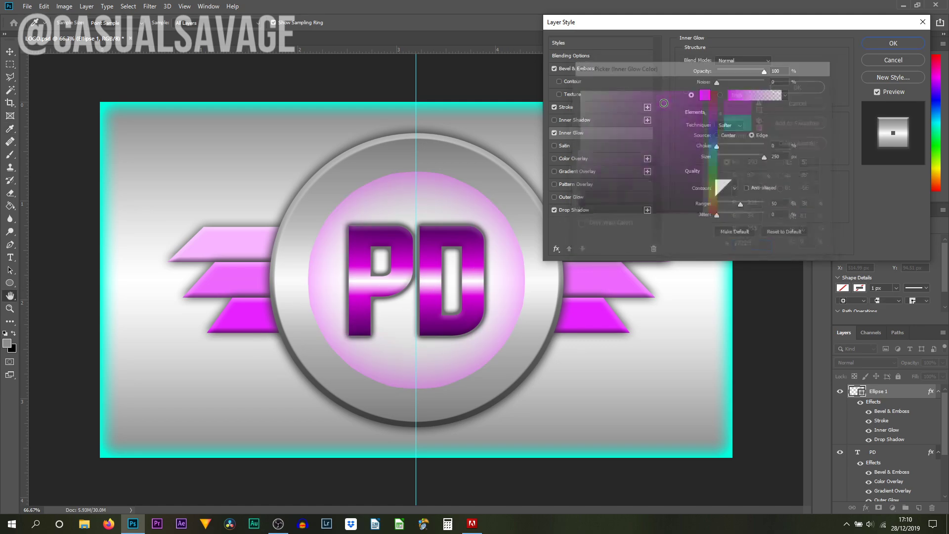
key("Return")
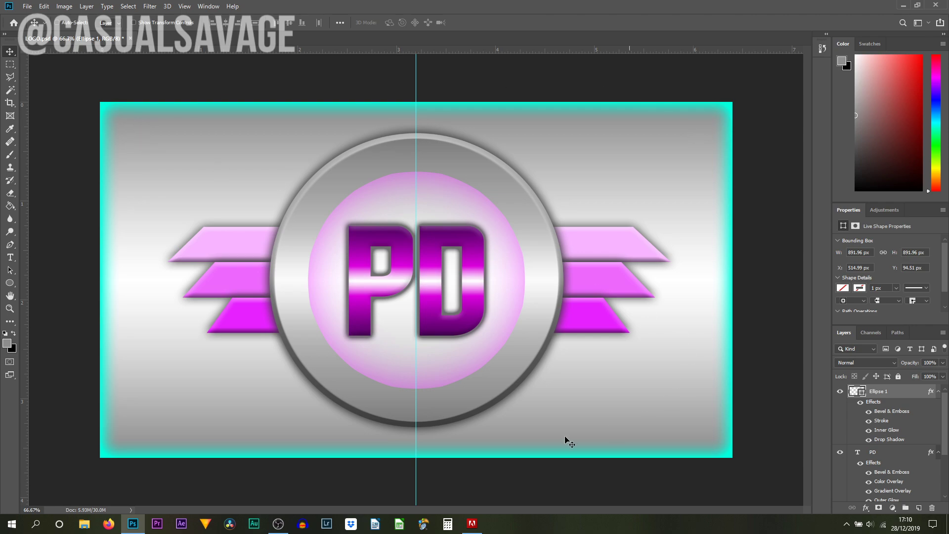
Check background Layer 0's visibility and apply its magenta inner glow border.
scroll(889, 440, "down", 3)
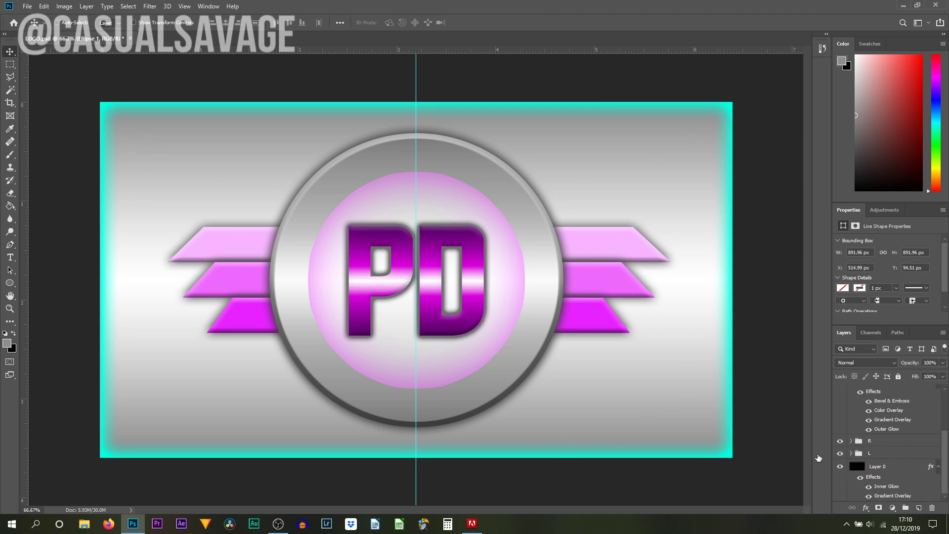
left_click(840, 470)
left_click(839, 468)
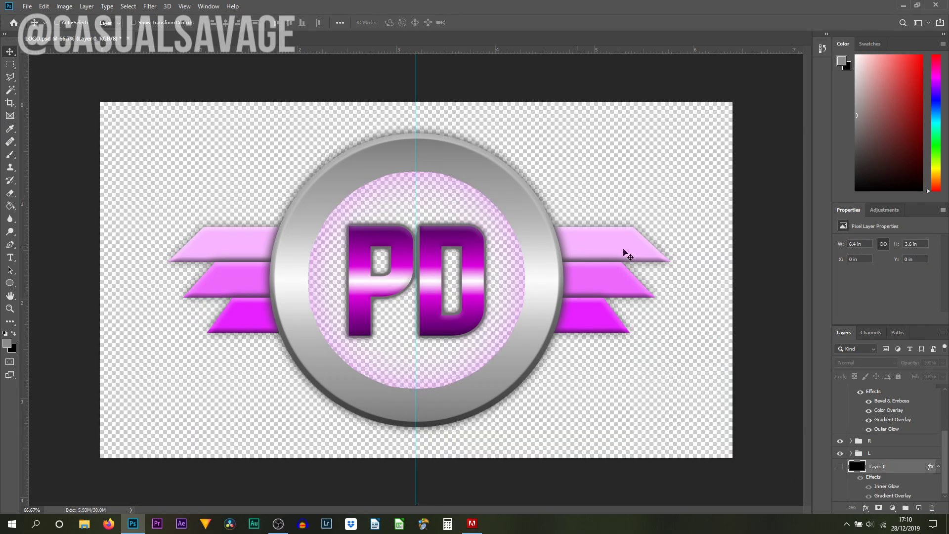
key("ctrl+z")
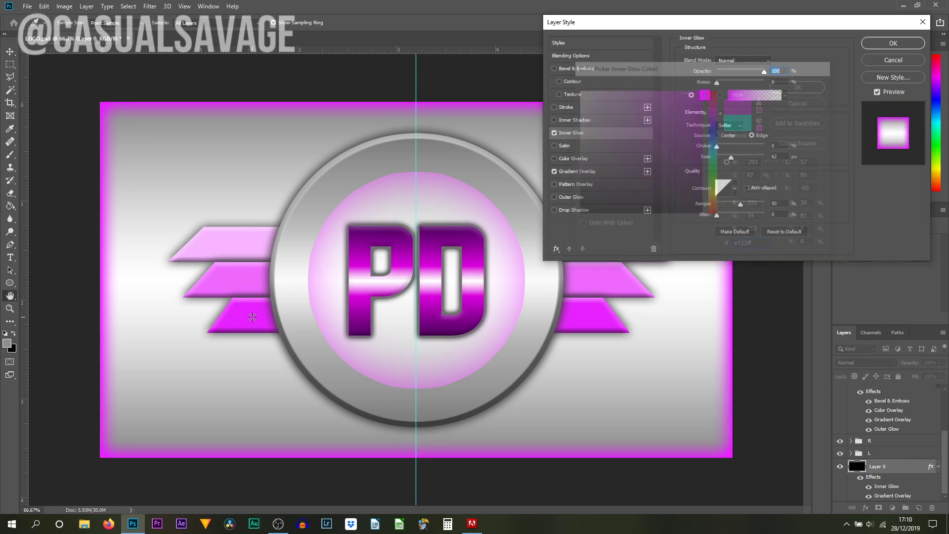
key("Return")
key("Return")
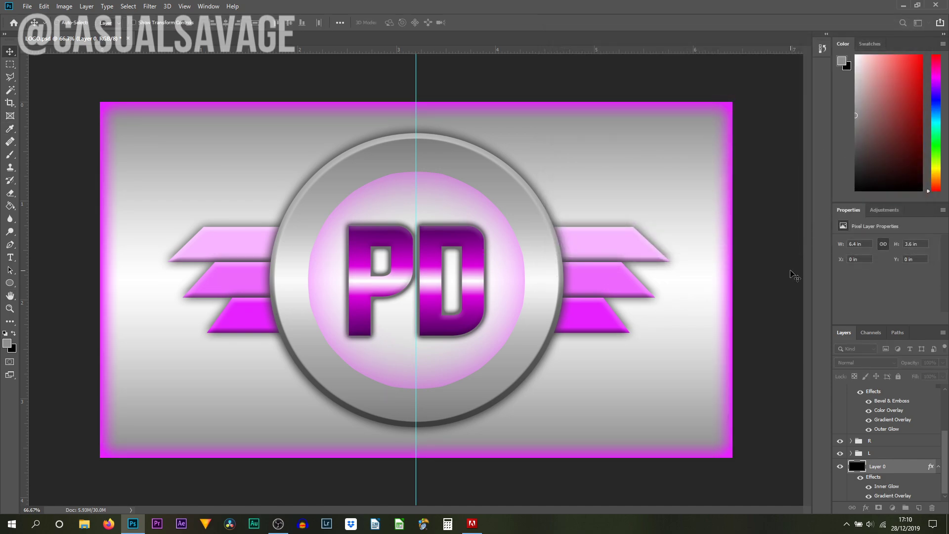